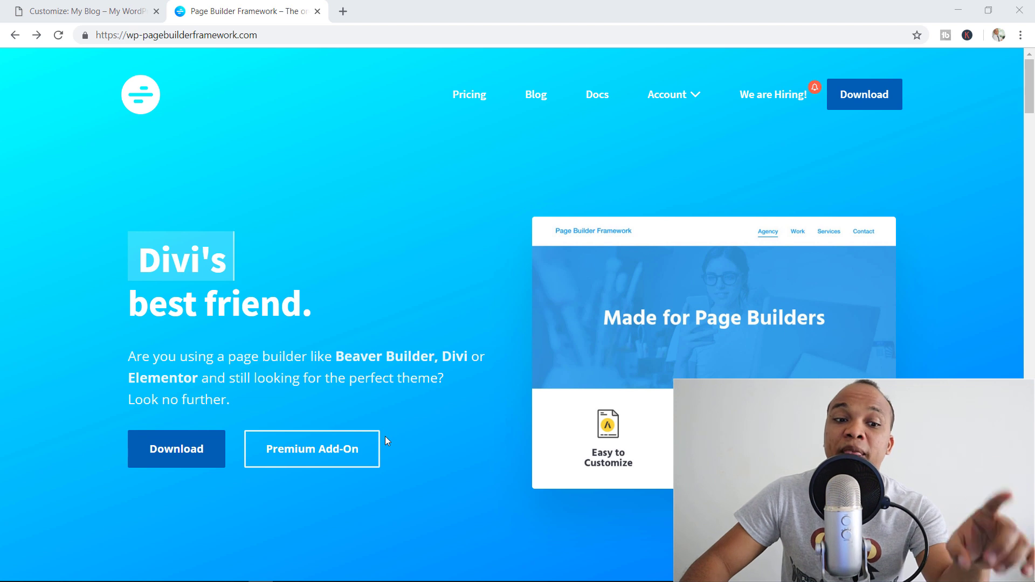
# - Look over the Page Builder Framework home page down to the partner logos
pyautogui.scroll(-1, 385, 435)
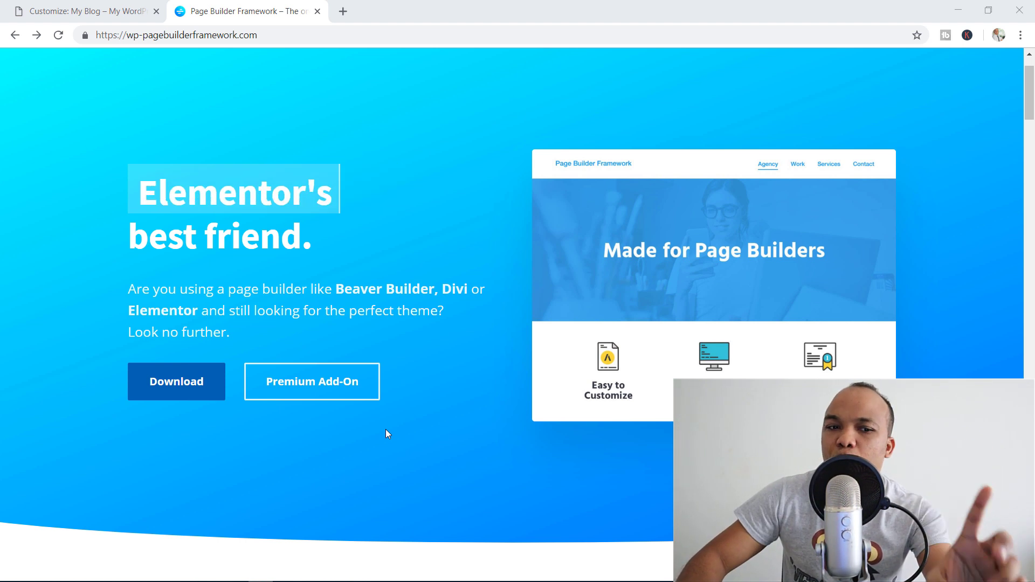
pyautogui.scroll(-1, 390, 365)
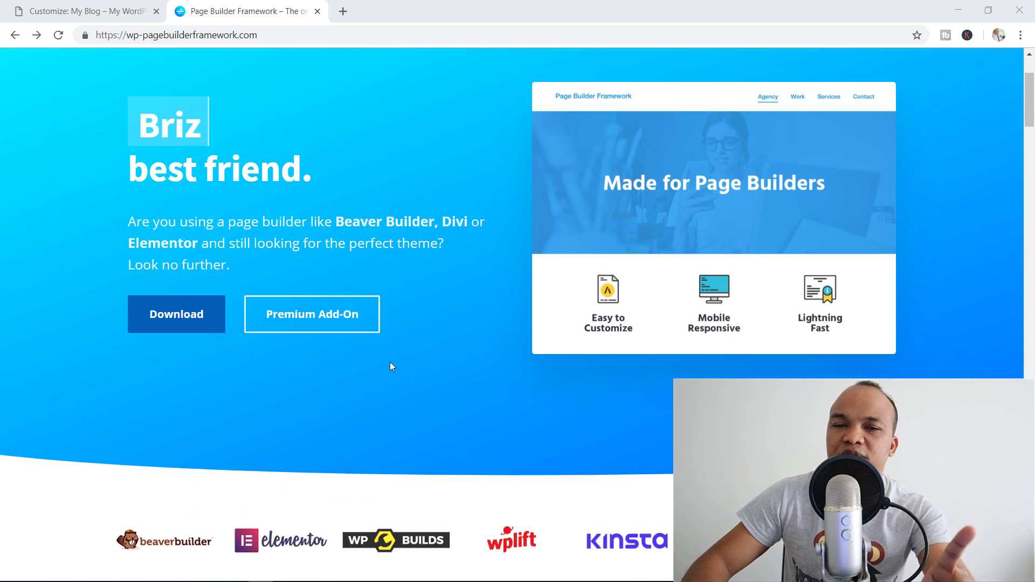
pyautogui.scroll(-1, 392, 366)
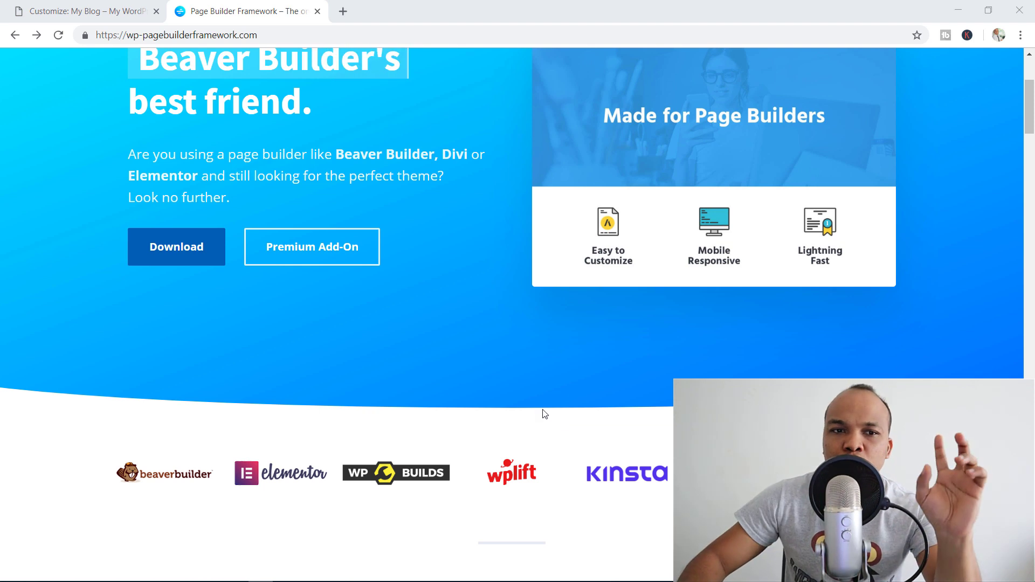
# - Switch to the WordPress Customizer, enable ScrollTop in the general layout settings, and check the page preview further down
pyautogui.hotkey('ctrl', 'shift', 'Tab')
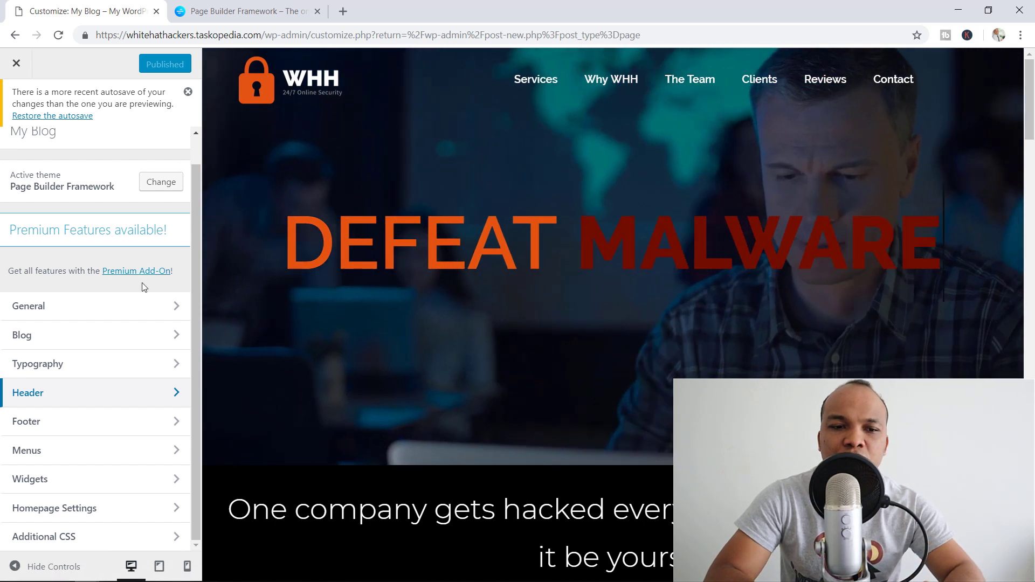
pyautogui.click(167, 305)
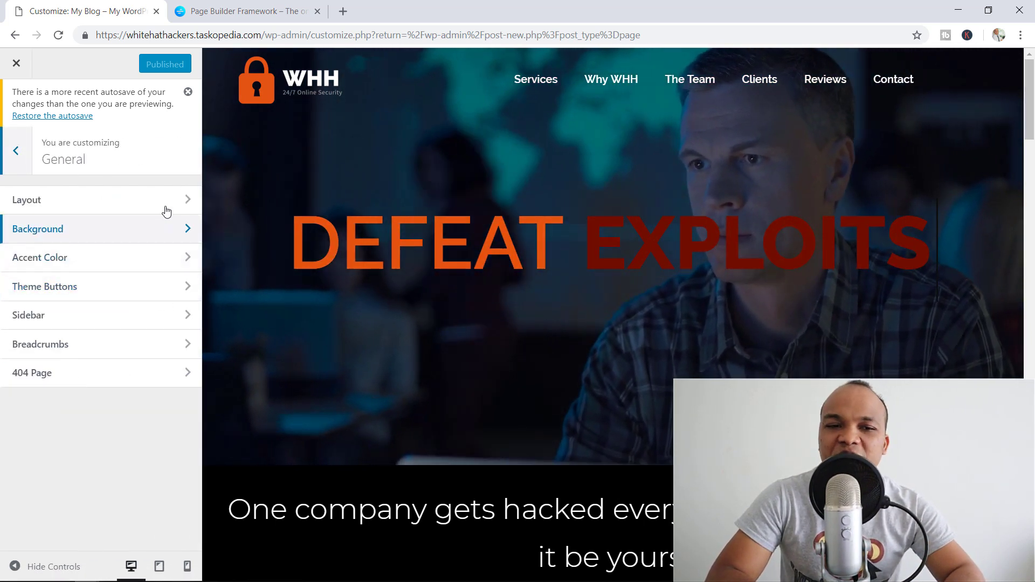
pyautogui.click(174, 200)
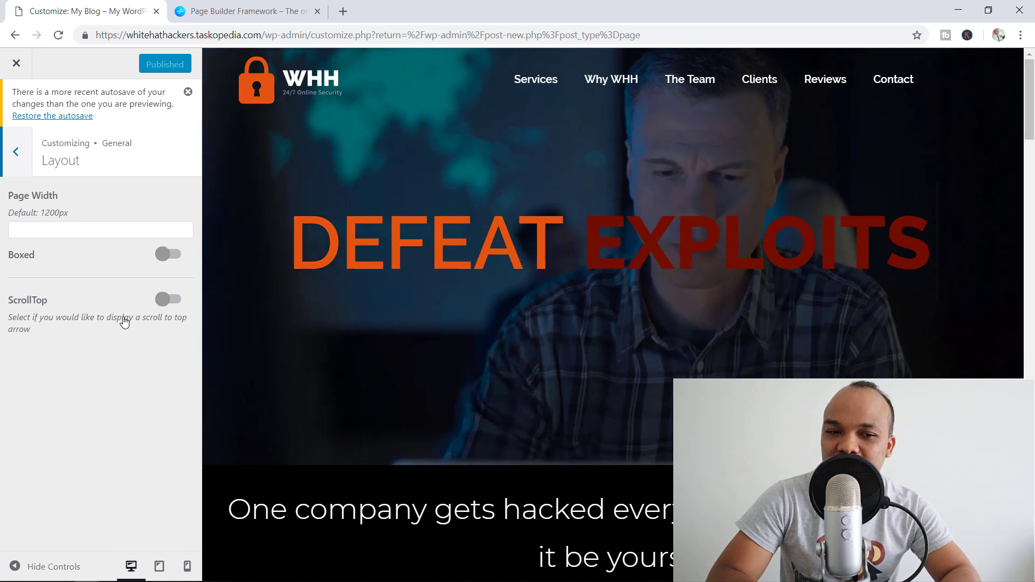
pyautogui.click(168, 299)
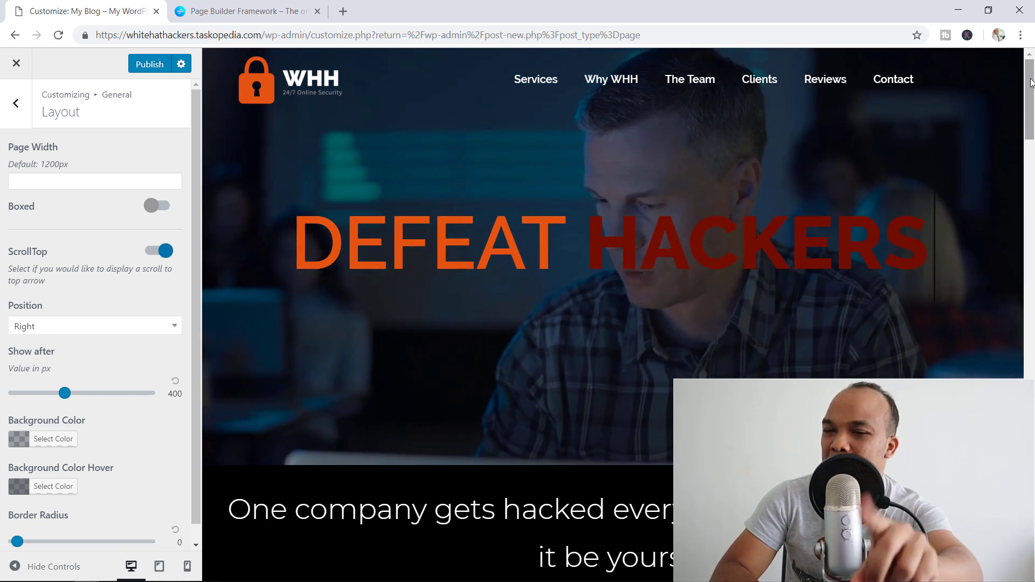
pyautogui.moveTo(1031, 82); pyautogui.dragTo(1030, 349)
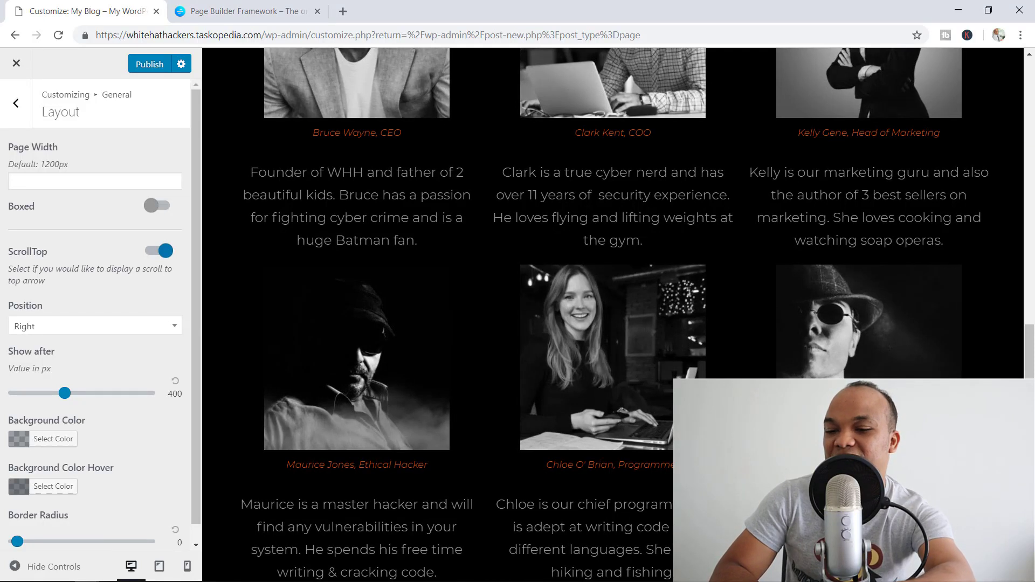
pyautogui.moveTo(1030, 349); pyautogui.dragTo(1031, 82)
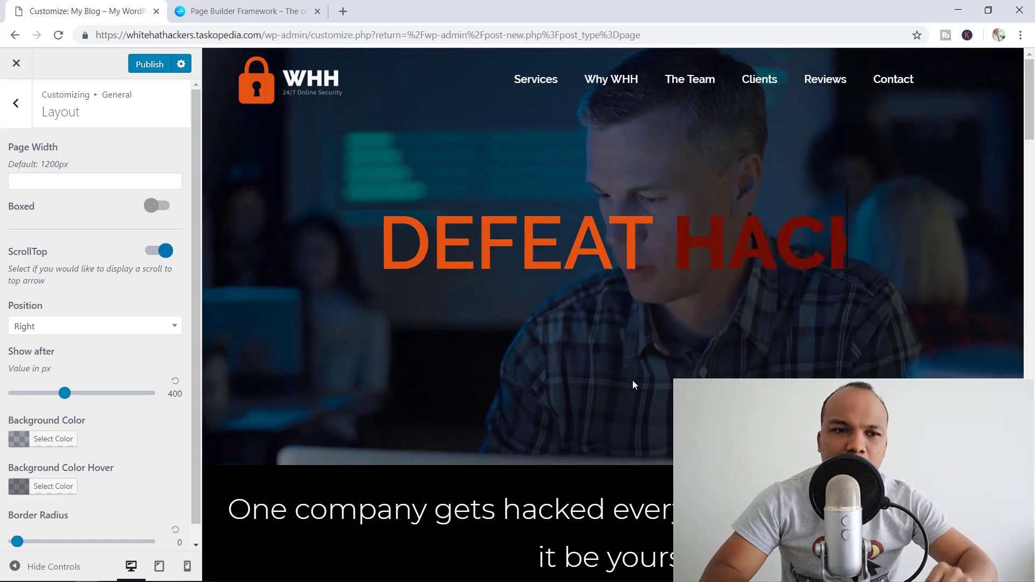
# - Try enabling breadcrumbs in the general settings, review their display locations, and turn them off again
pyautogui.click(22, 107)
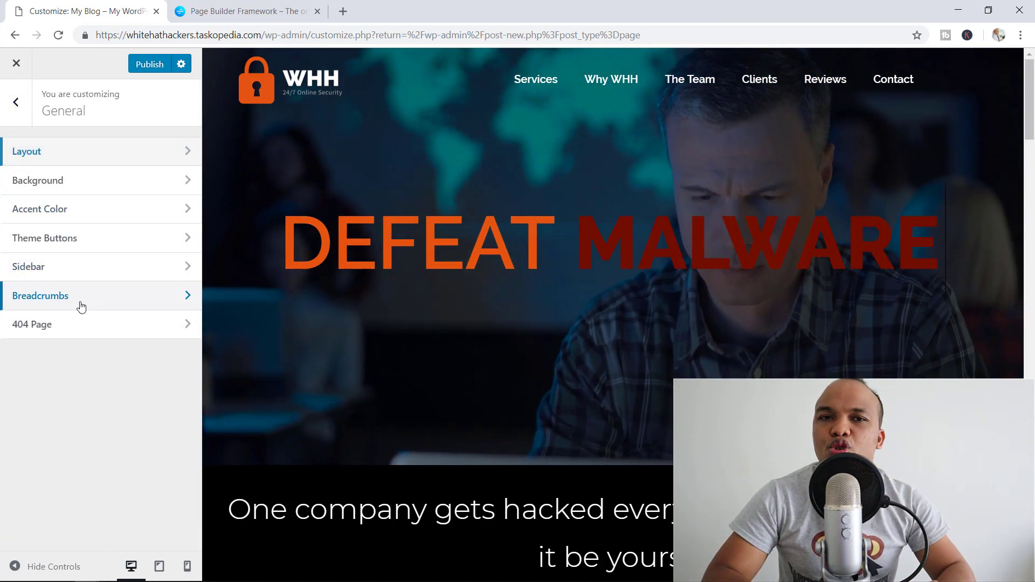
pyautogui.click(80, 307)
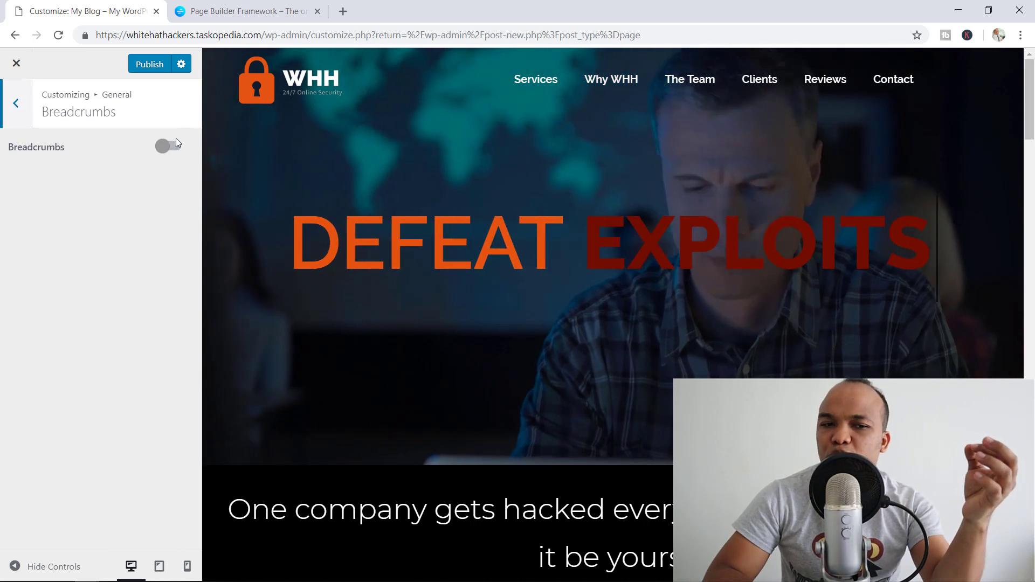
pyautogui.click(174, 146)
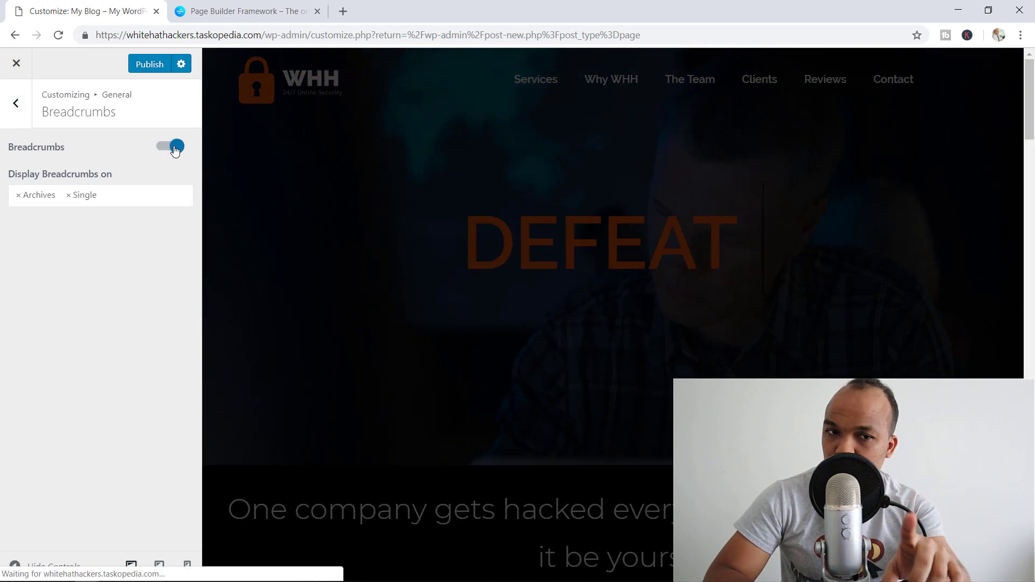
pyautogui.click(125, 196)
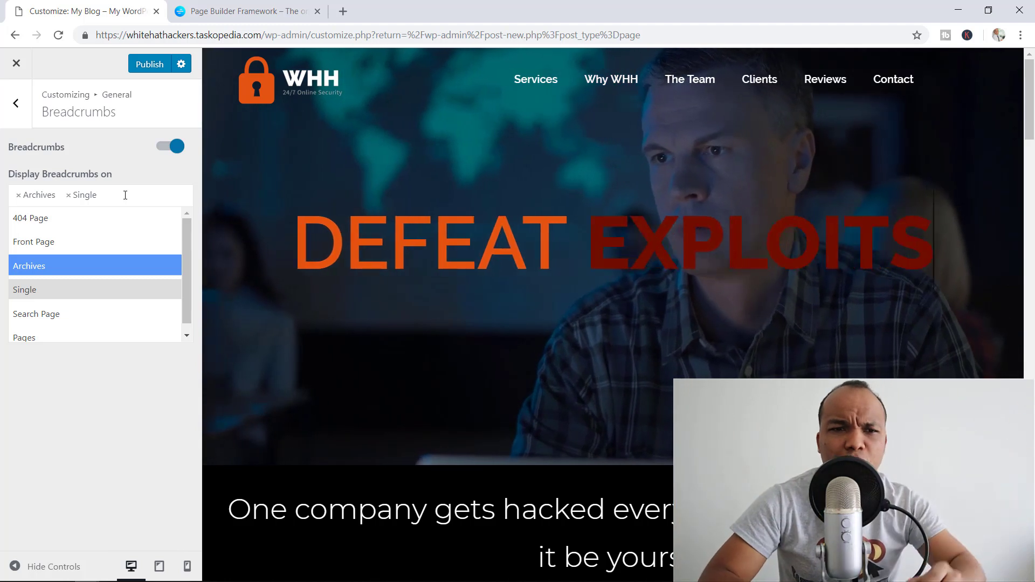
pyautogui.click(158, 148)
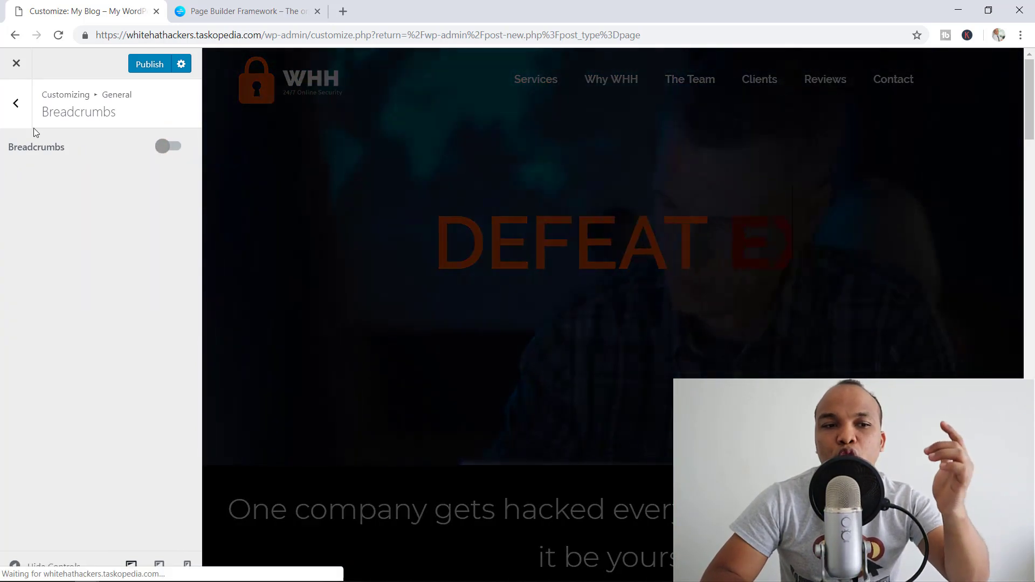
pyautogui.click(22, 124)
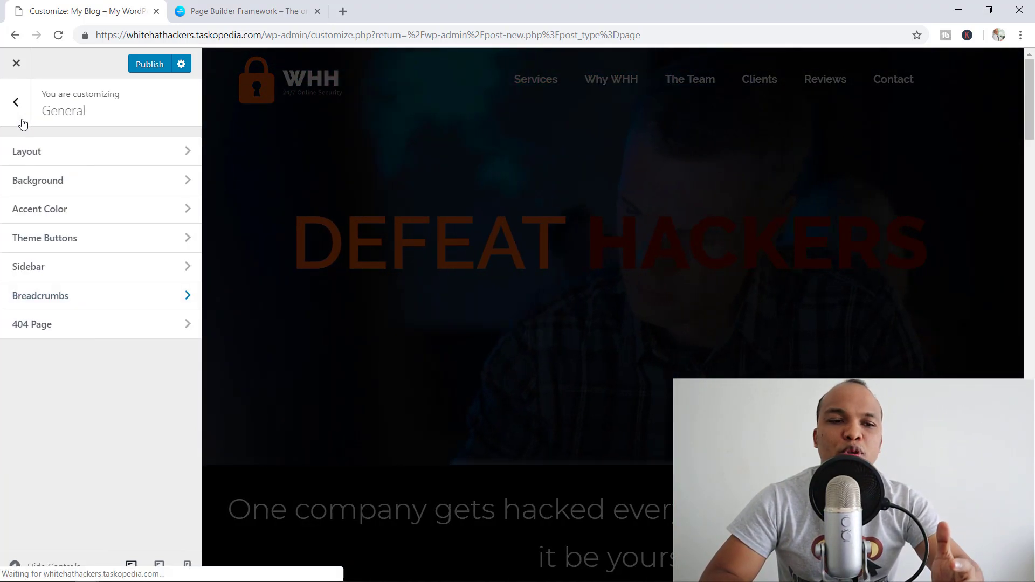
# - Examine the general 404 Page settings, including the Search Form options, and return to the main customization sections
pyautogui.click(66, 331)
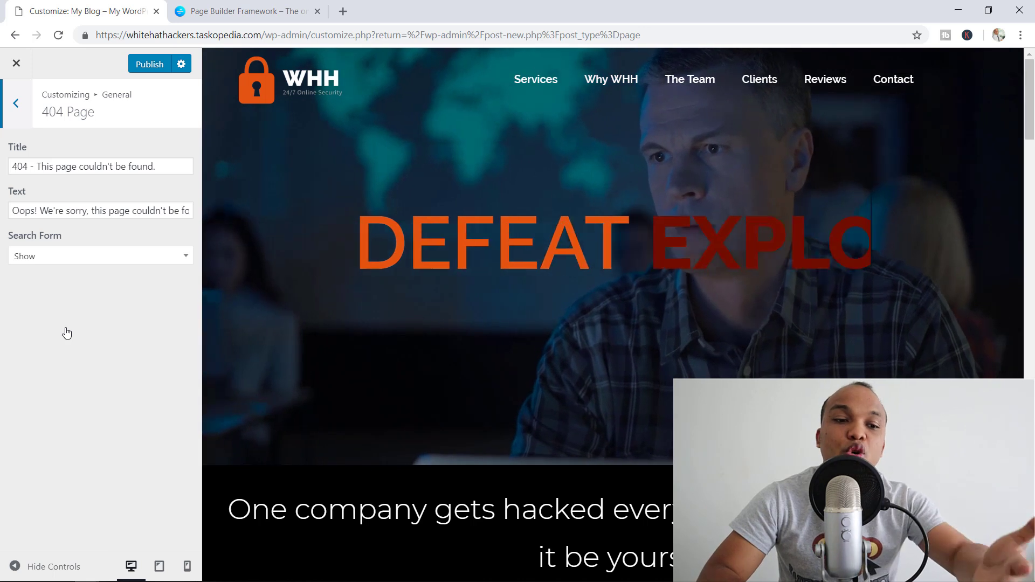
pyautogui.click(125, 262)
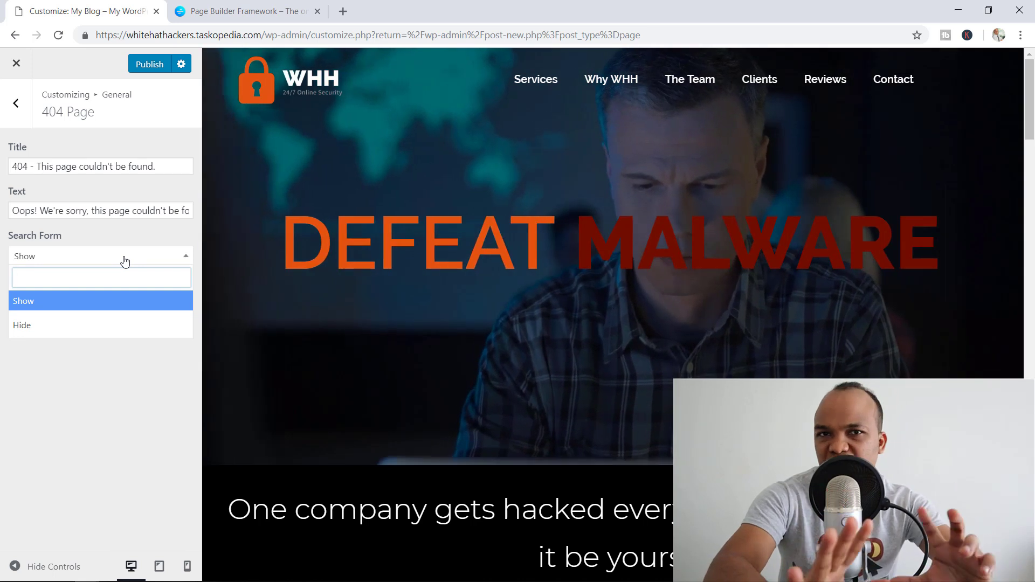
pyautogui.click(14, 105)
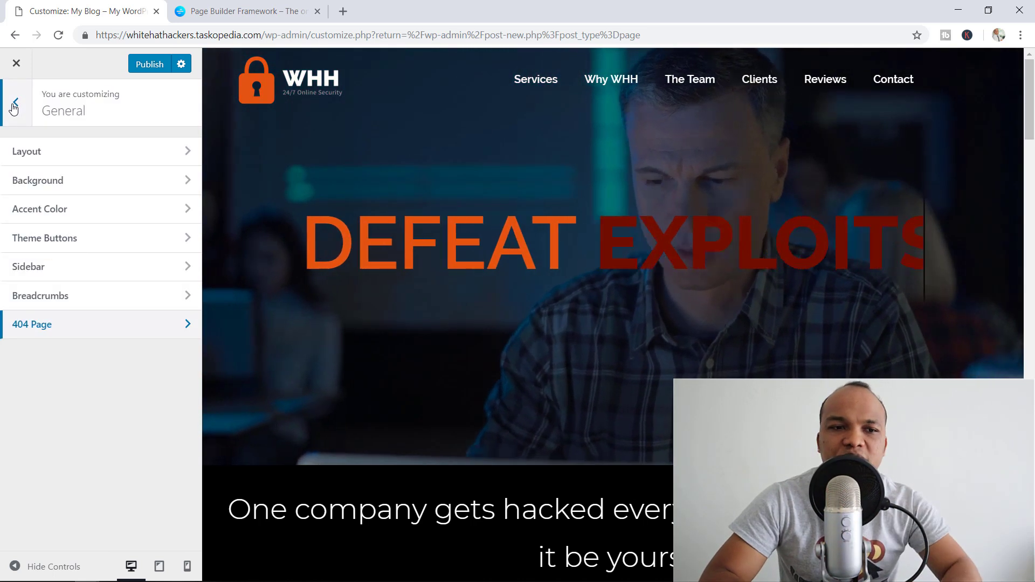
pyautogui.click(15, 106)
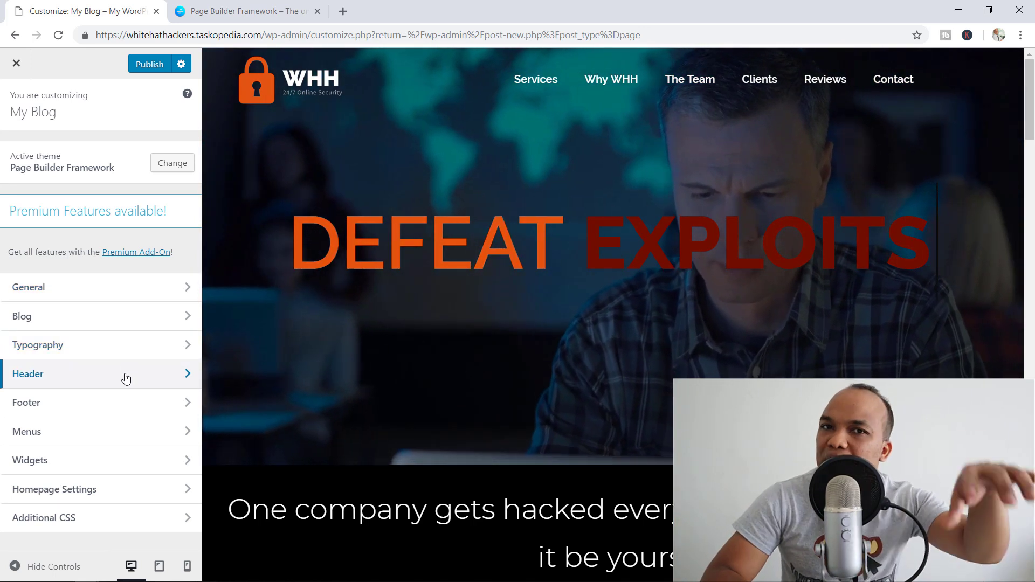
# - Examine the header's logo settings and the menu position options in its navigation settings
pyautogui.click(126, 379)
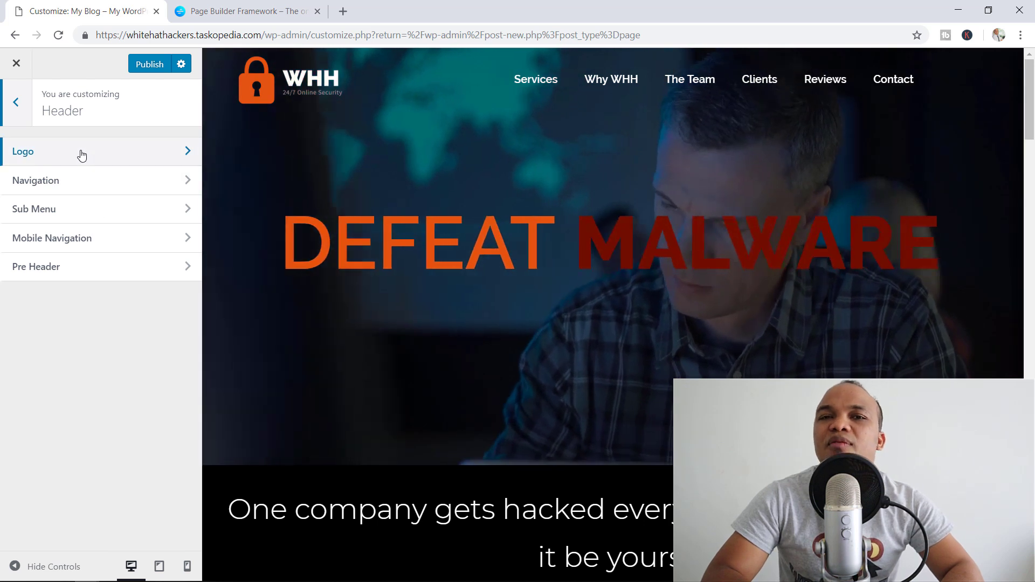
pyautogui.click(81, 155)
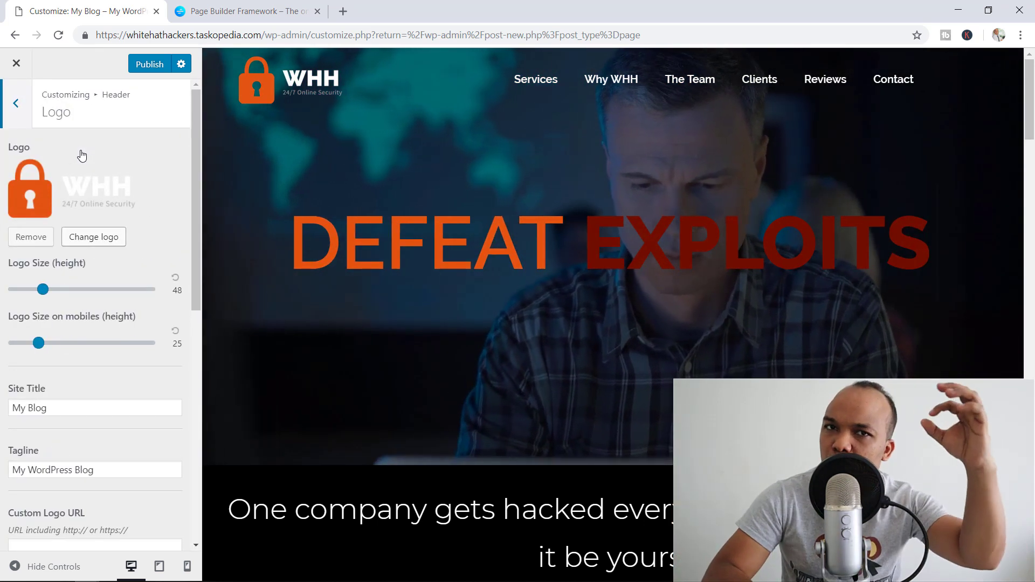
pyautogui.click(15, 103)
pyautogui.click(50, 183)
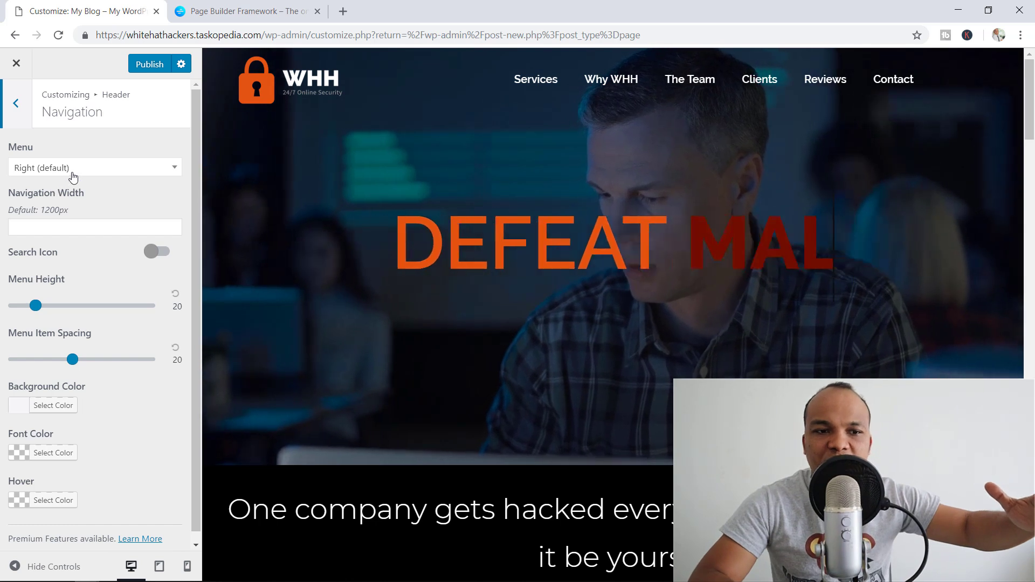
pyautogui.click(73, 167)
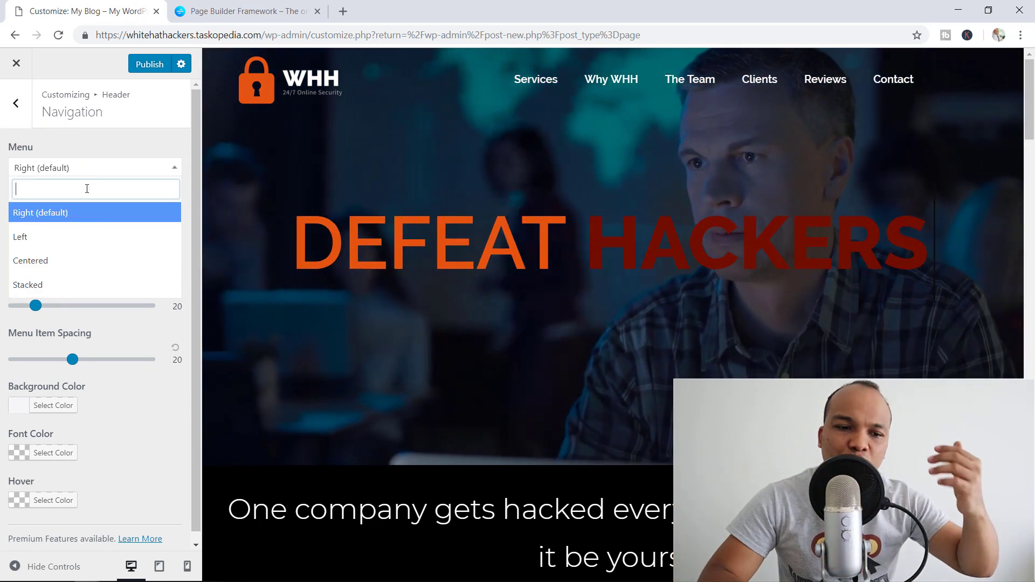
pyautogui.click(131, 407)
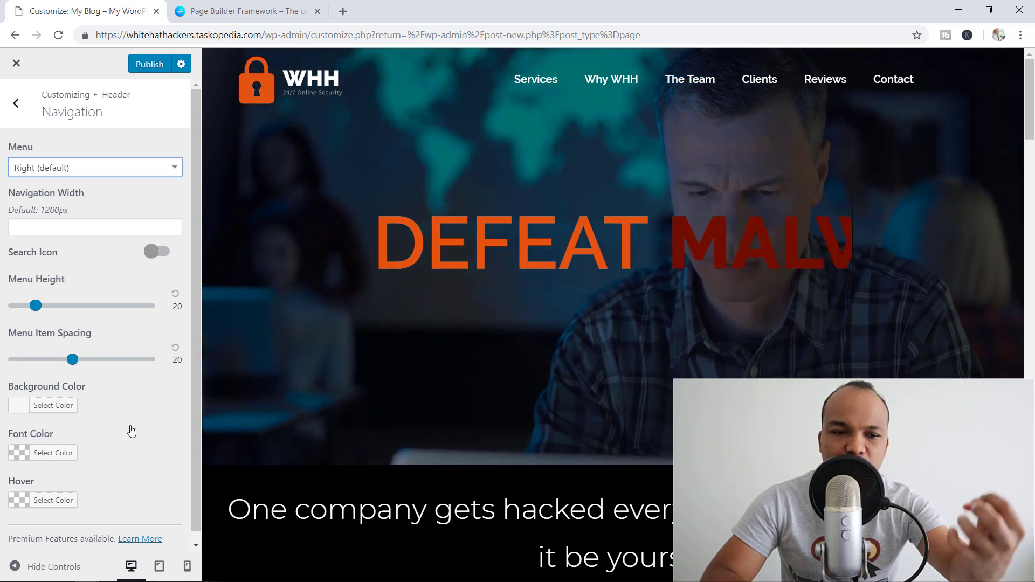
pyautogui.click(16, 103)
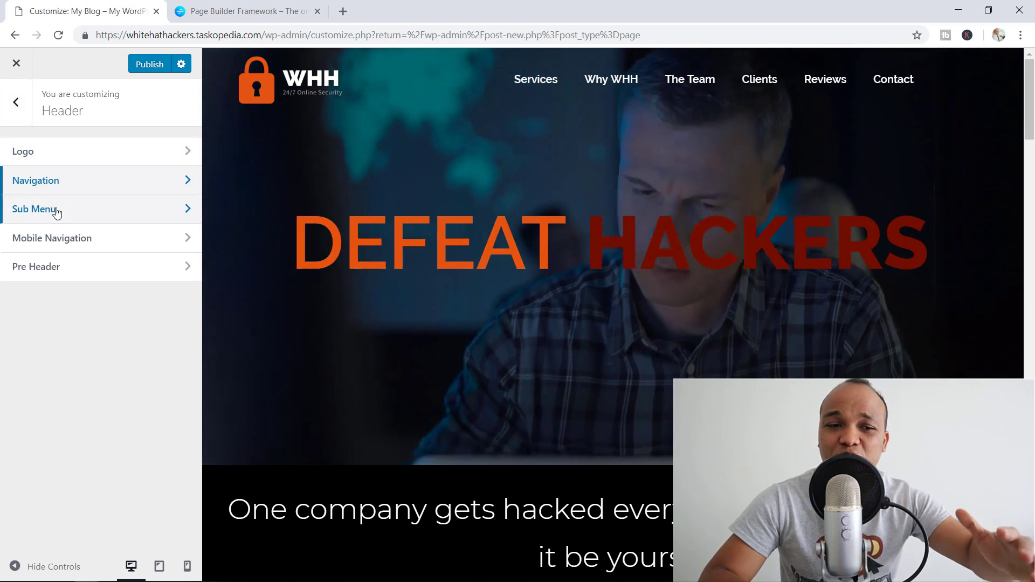
# - Examine the header's Sub Menu and Mobile Navigation settings
pyautogui.click(57, 212)
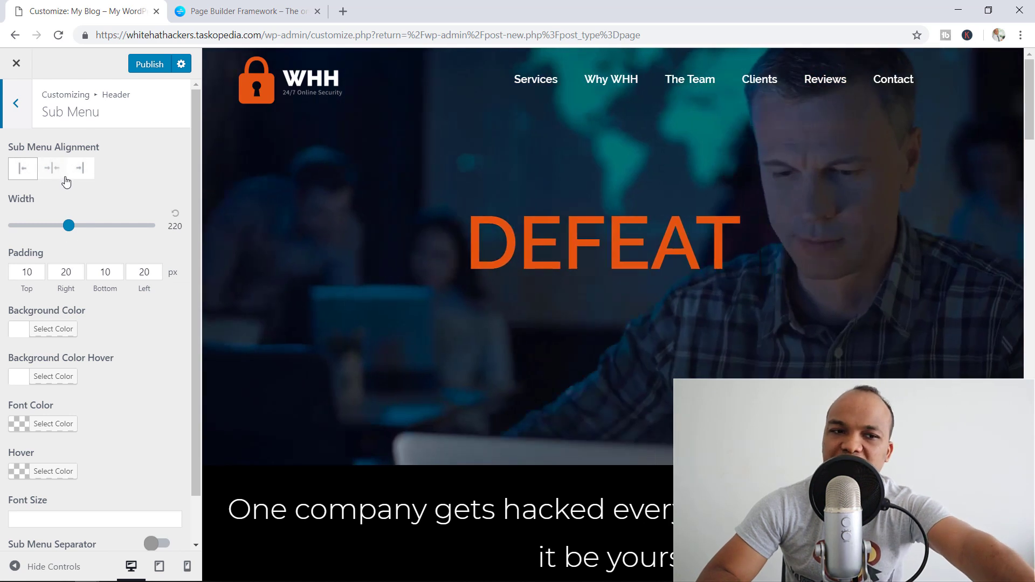
pyautogui.click(16, 104)
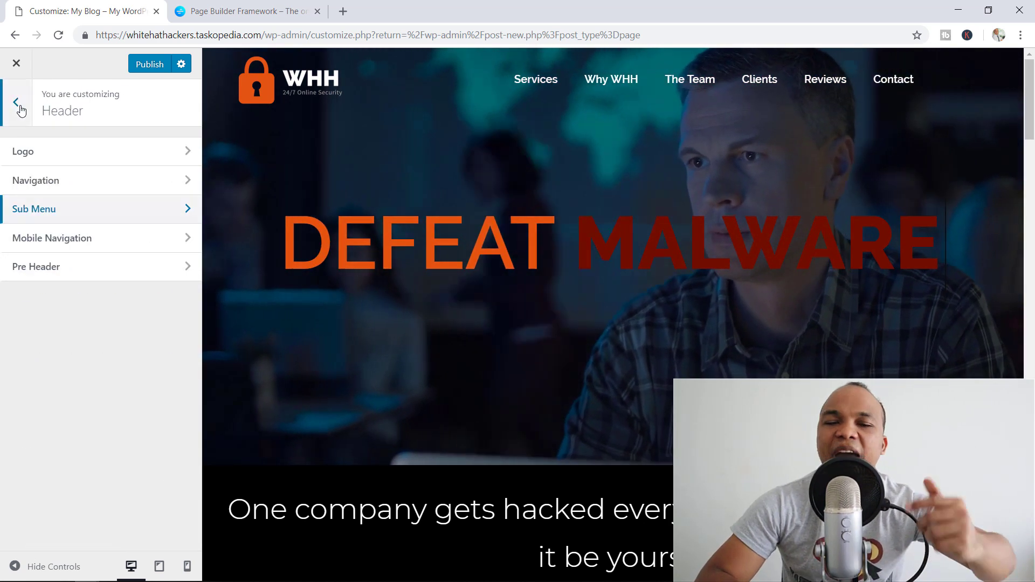
pyautogui.click(80, 254)
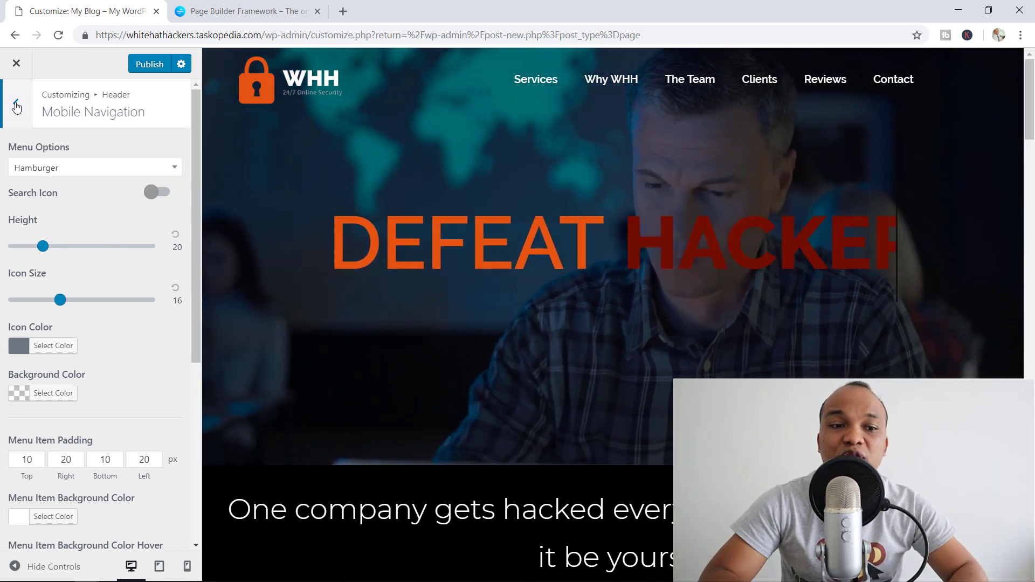
pyautogui.click(16, 105)
# - Set the Pre Header layout to Two Columns, and open the footer settings
pyautogui.click(63, 276)
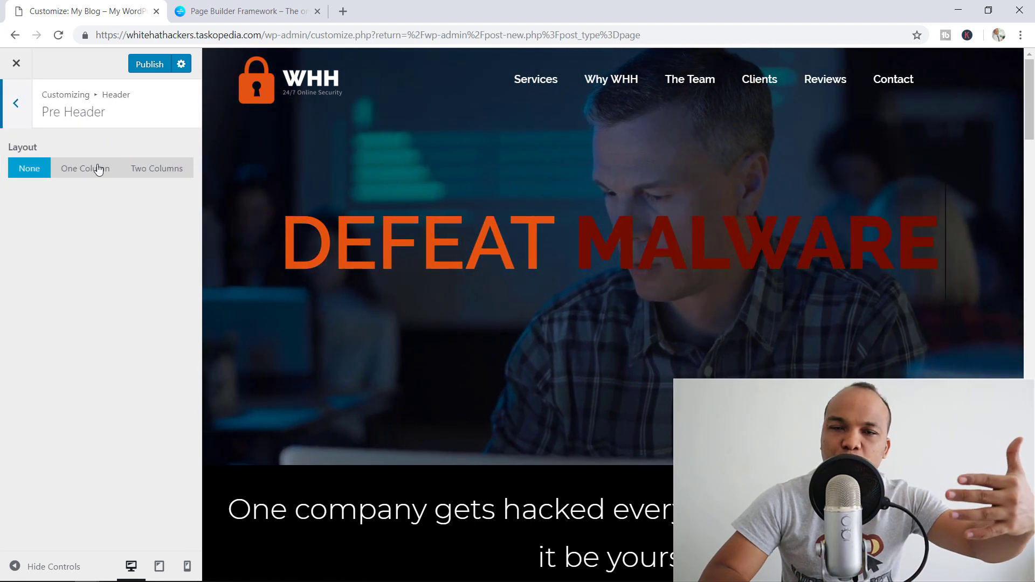
pyautogui.click(99, 169)
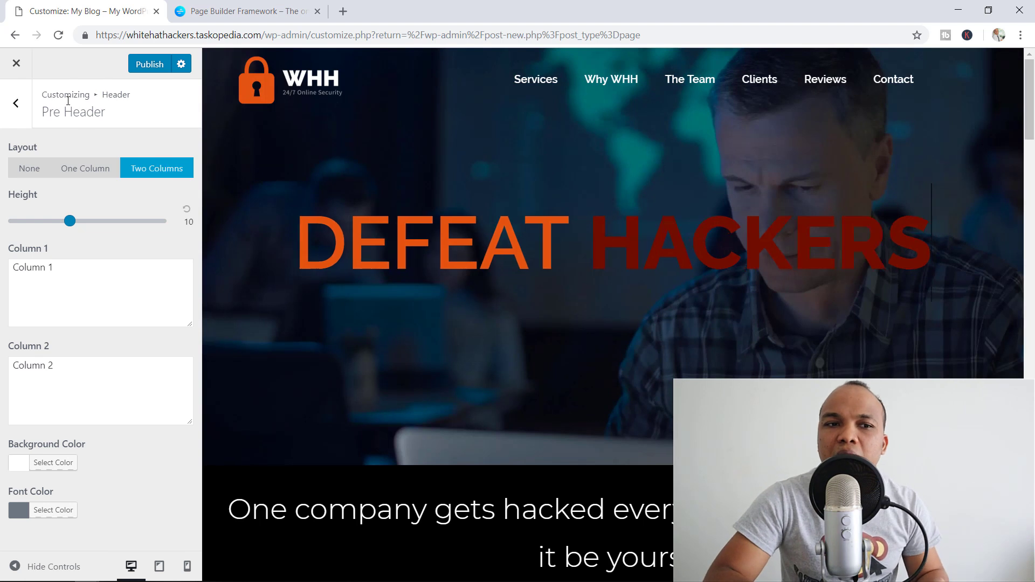
pyautogui.click(16, 107)
pyautogui.click(16, 106)
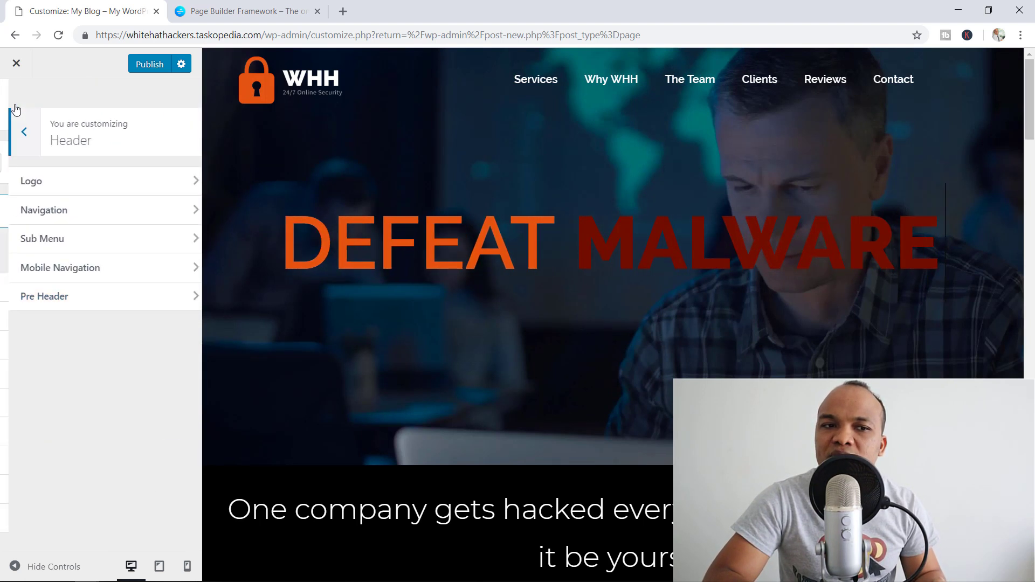
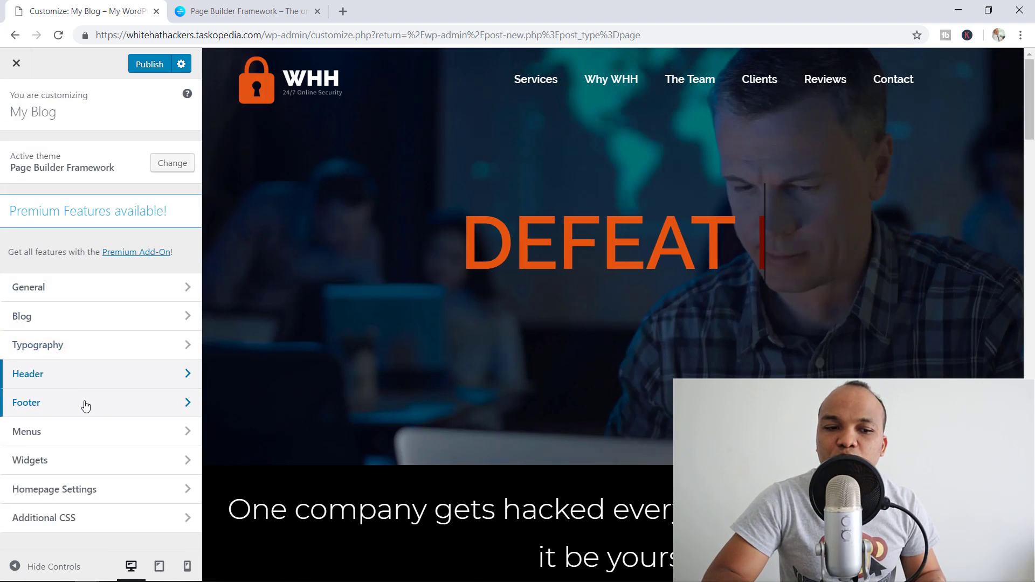
pyautogui.click(83, 404)
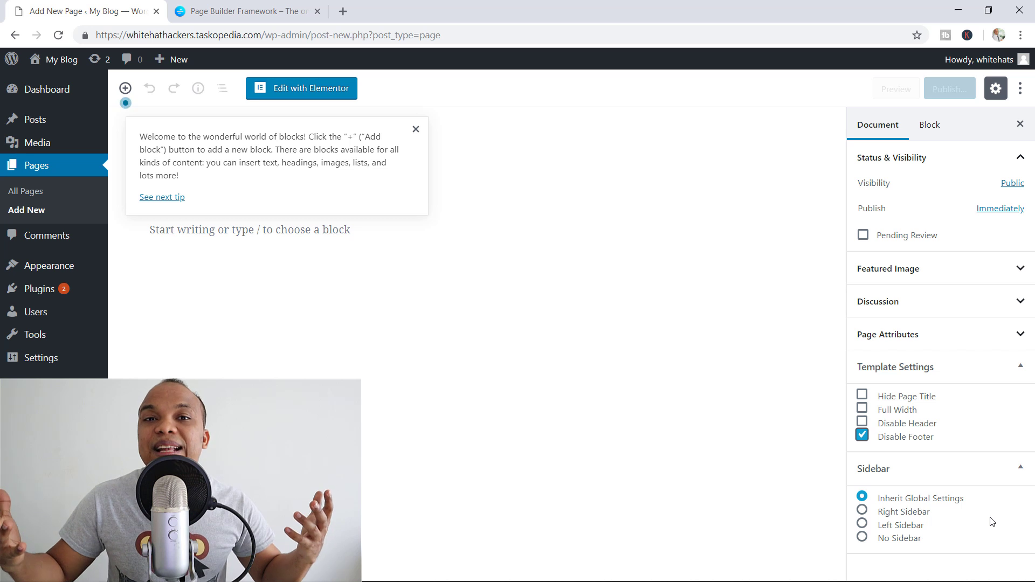
# - Return to the Page Builder Framework website in the browser and view its home page
pyautogui.click(253, 7)
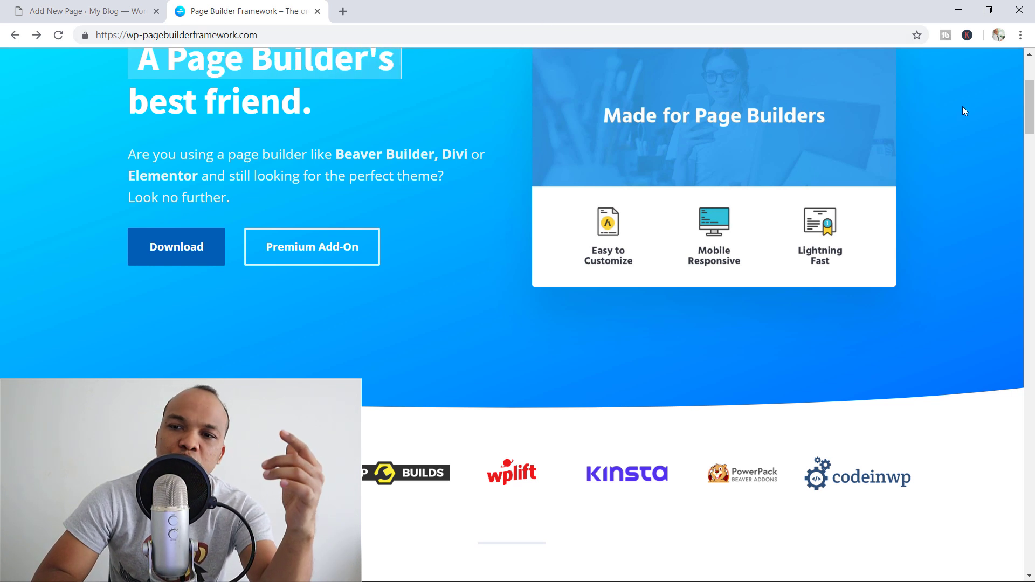
pyautogui.moveTo(1027, 112); pyautogui.dragTo(1032, 101)
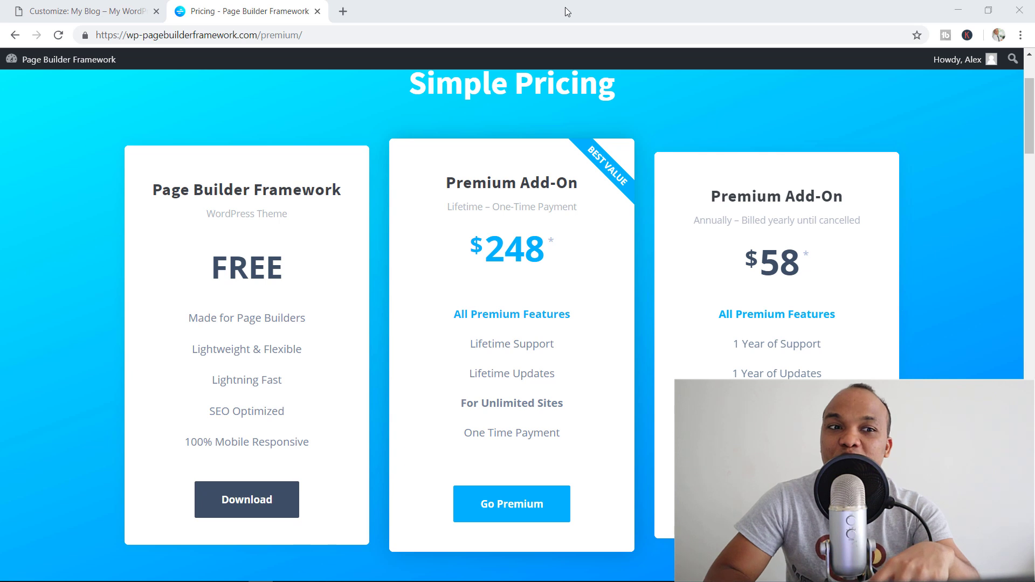
# - Return to the Customizer and look through the option lists of the General, Header and Footer settings
pyautogui.click(123, 14)
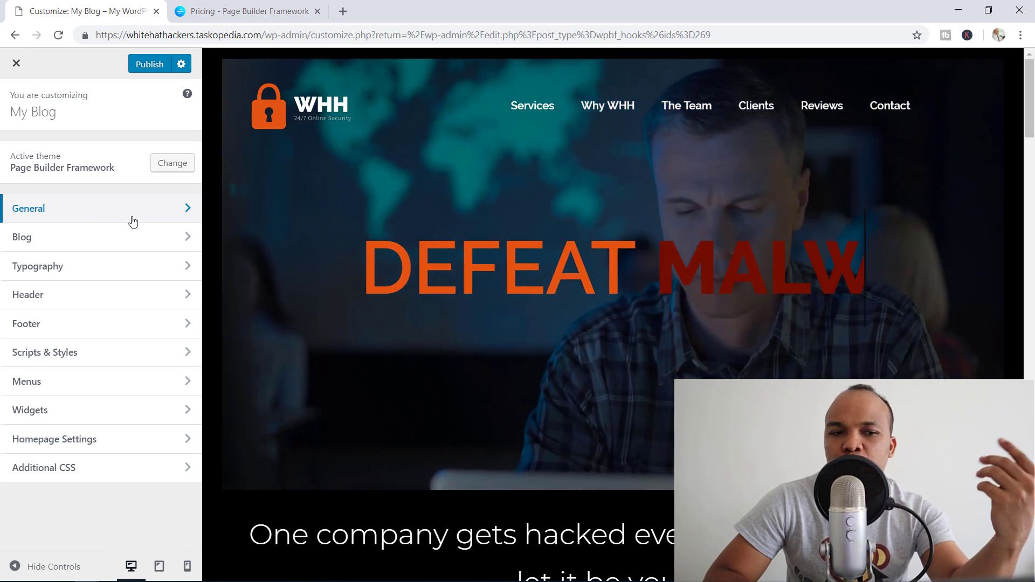
pyautogui.click(130, 218)
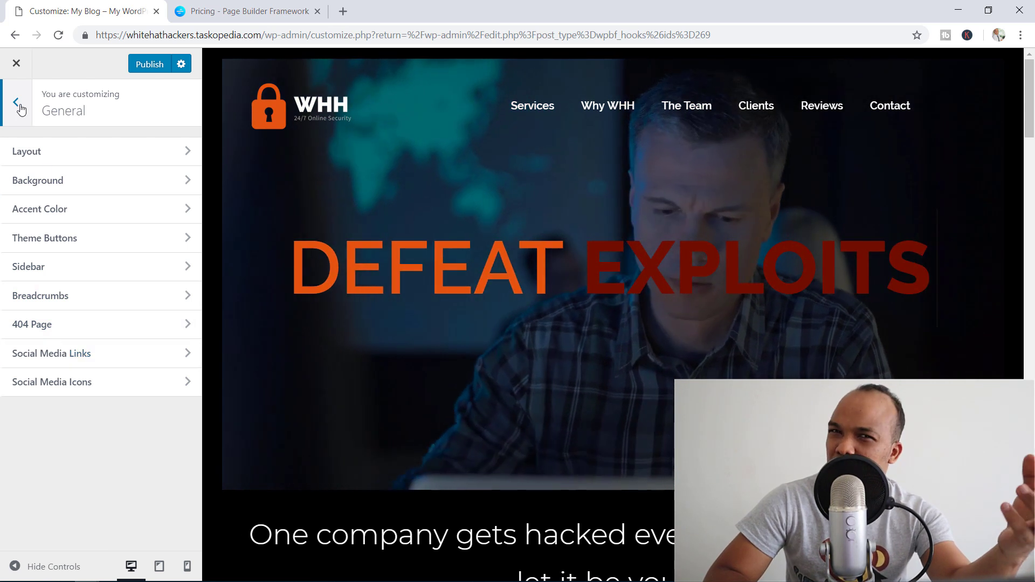
pyautogui.click(27, 110)
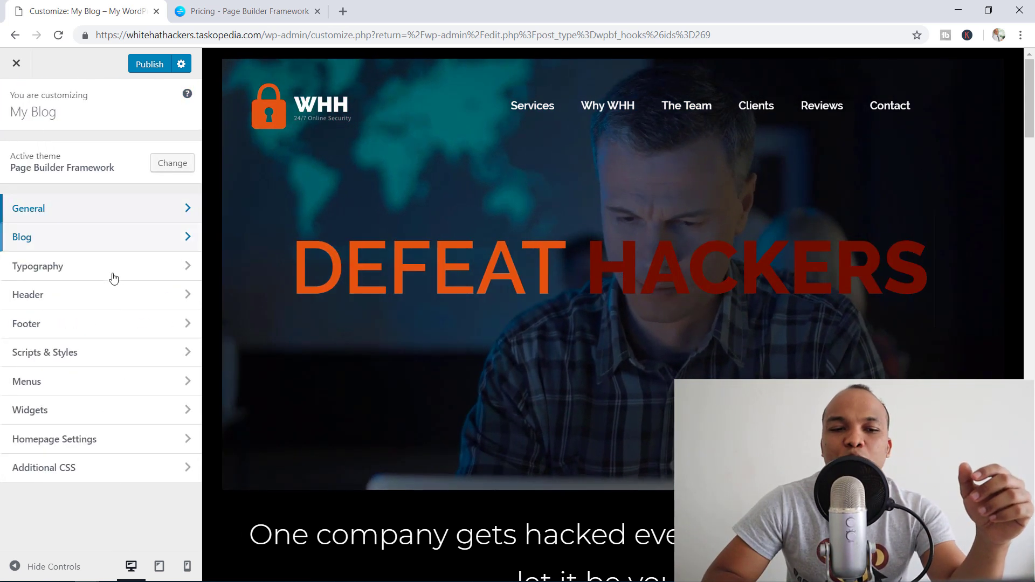
pyautogui.click(130, 295)
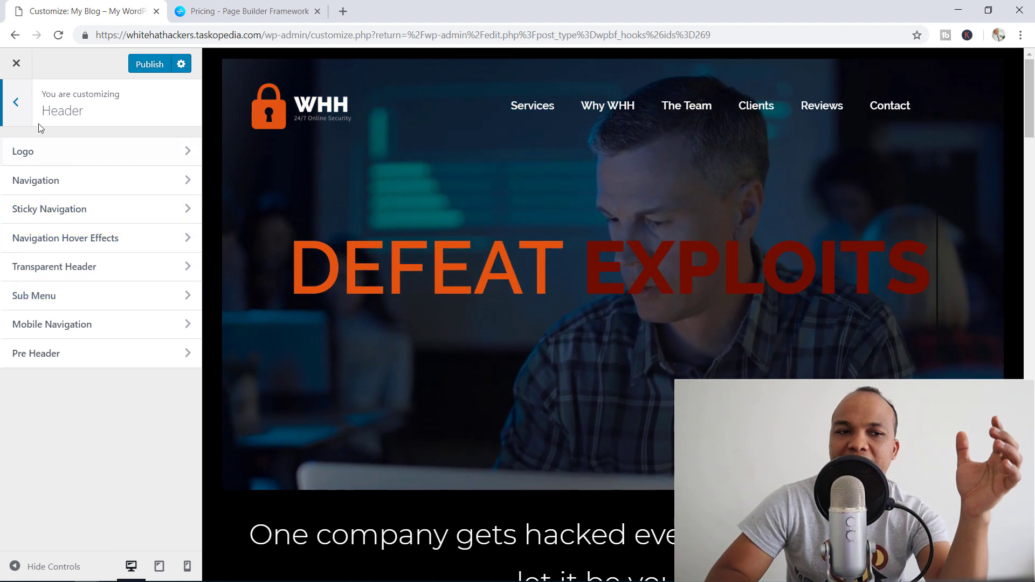
pyautogui.click(17, 102)
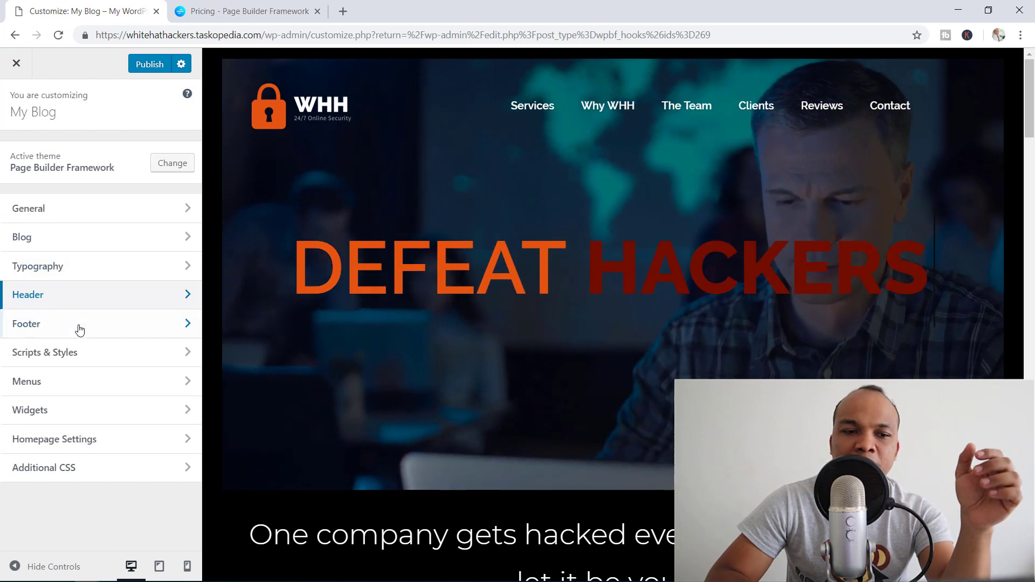
pyautogui.click(92, 334)
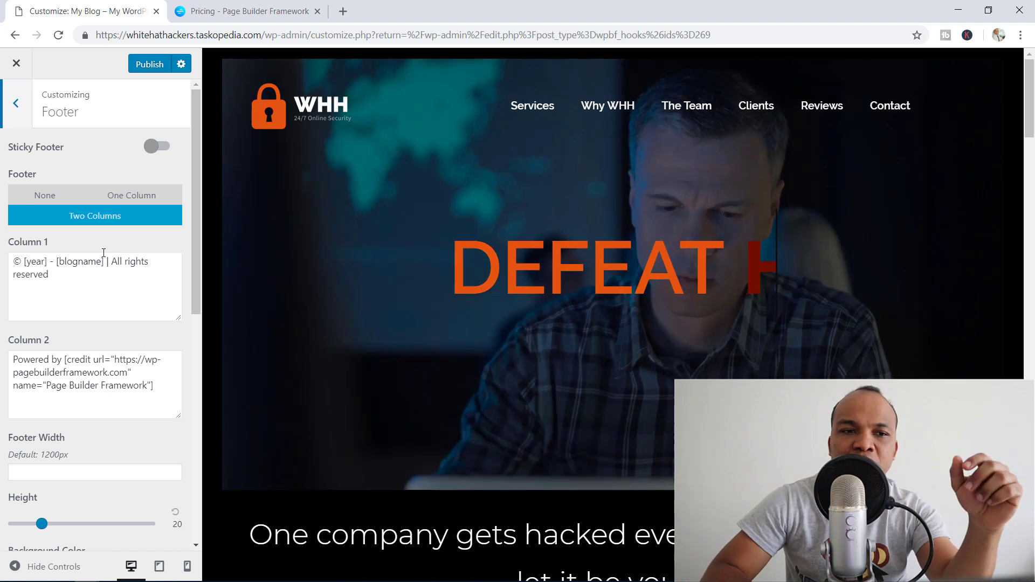
pyautogui.click(18, 108)
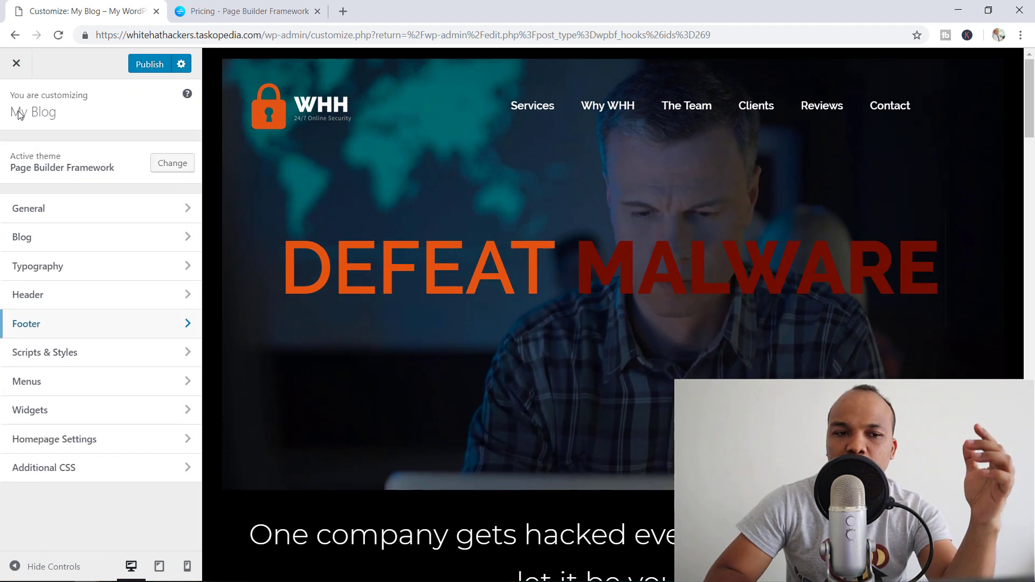
# - Examine the Custom Fonts option in the Typography settings and the contents of the Scripts & Styles settings
pyautogui.click(83, 268)
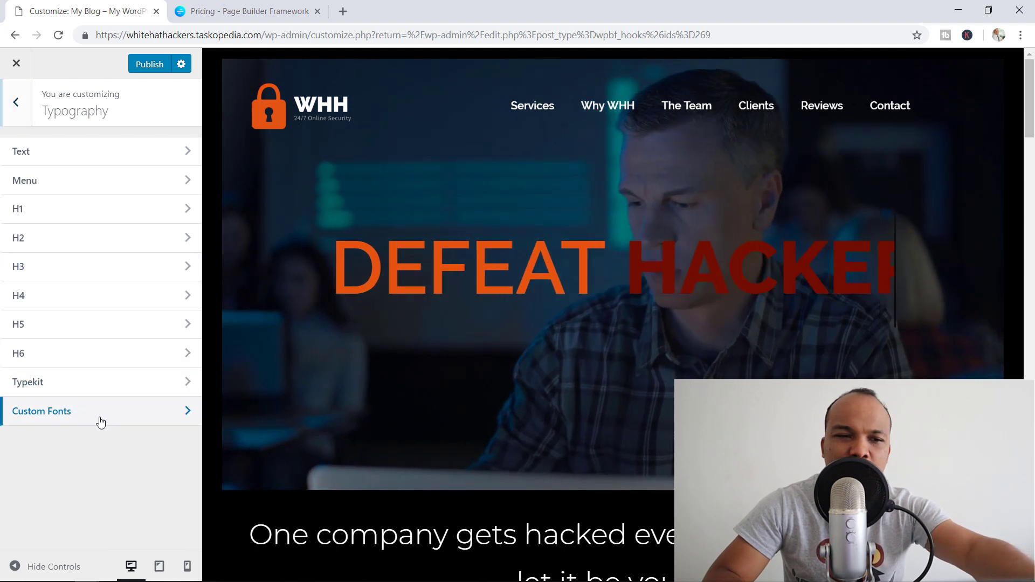
pyautogui.click(100, 415)
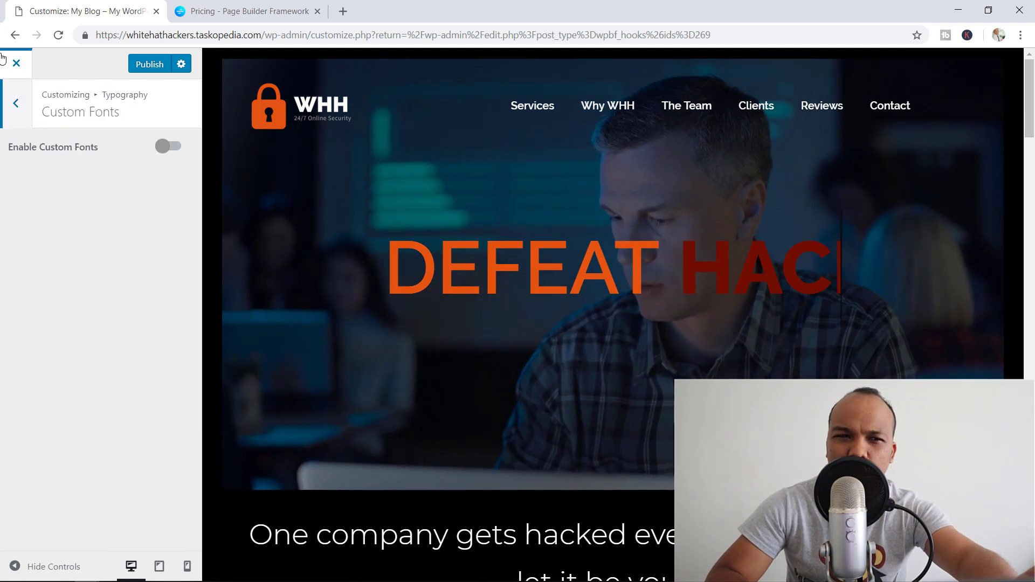
pyautogui.click(16, 103)
pyautogui.click(15, 116)
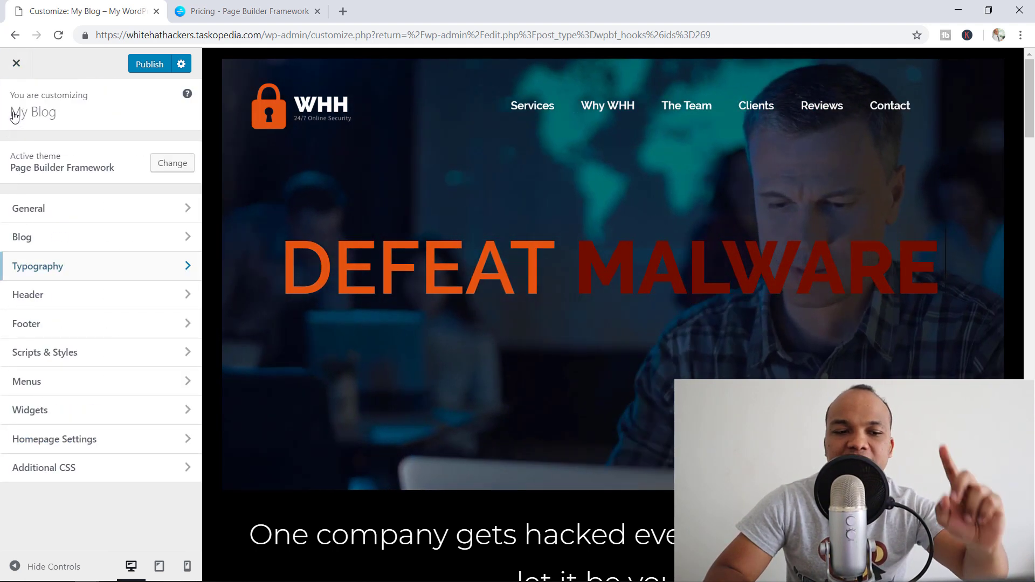
pyautogui.click(108, 353)
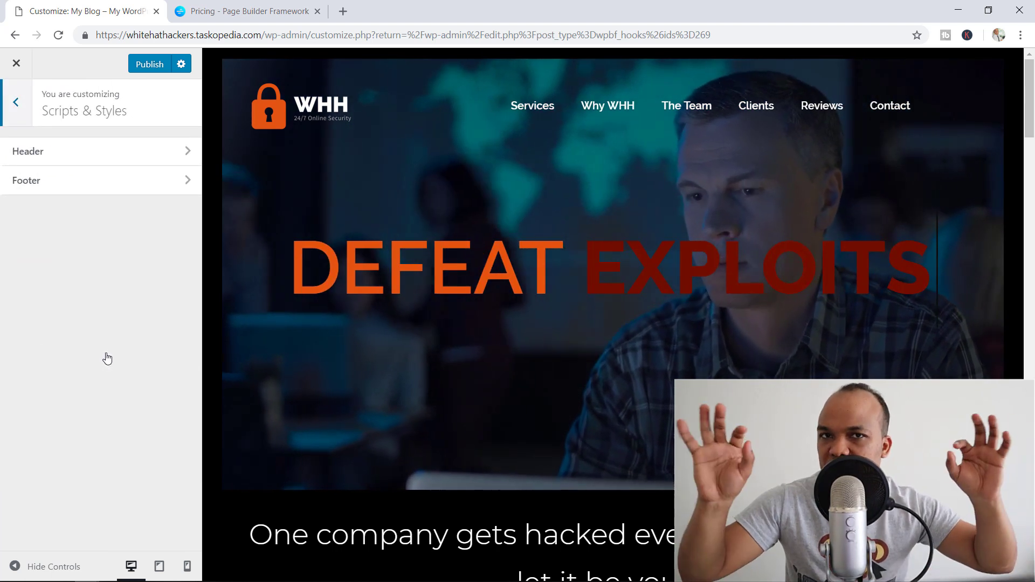
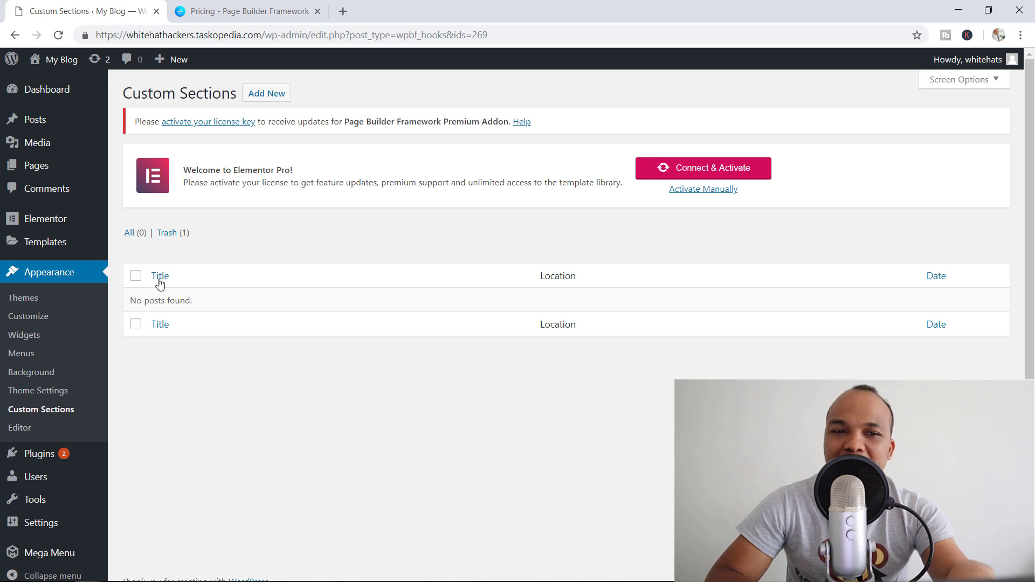
# - Add a new custom section titled "Test Content" with the body text "Hello world I am happy !!!"
pyautogui.click(267, 95)
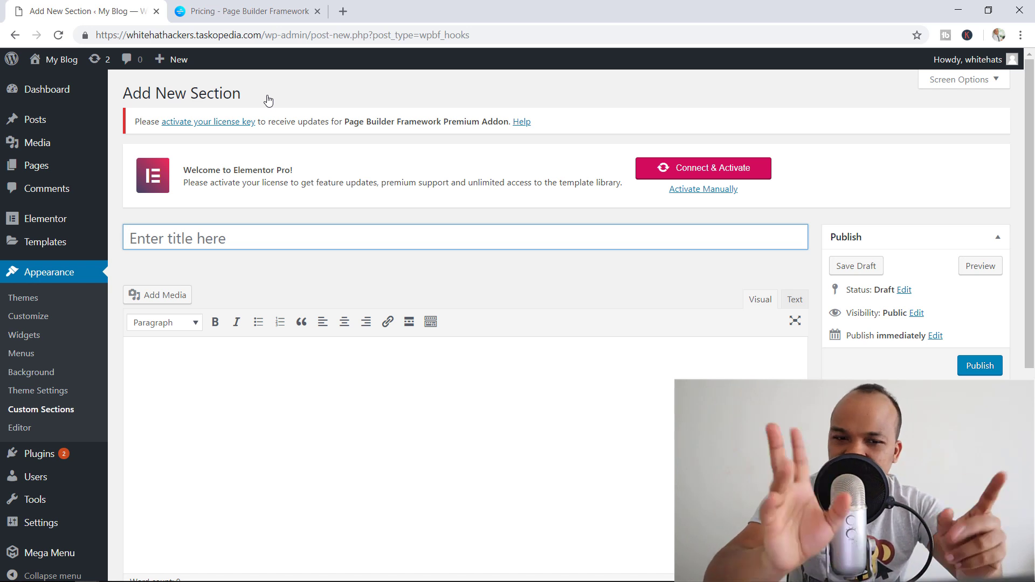
pyautogui.write('e')
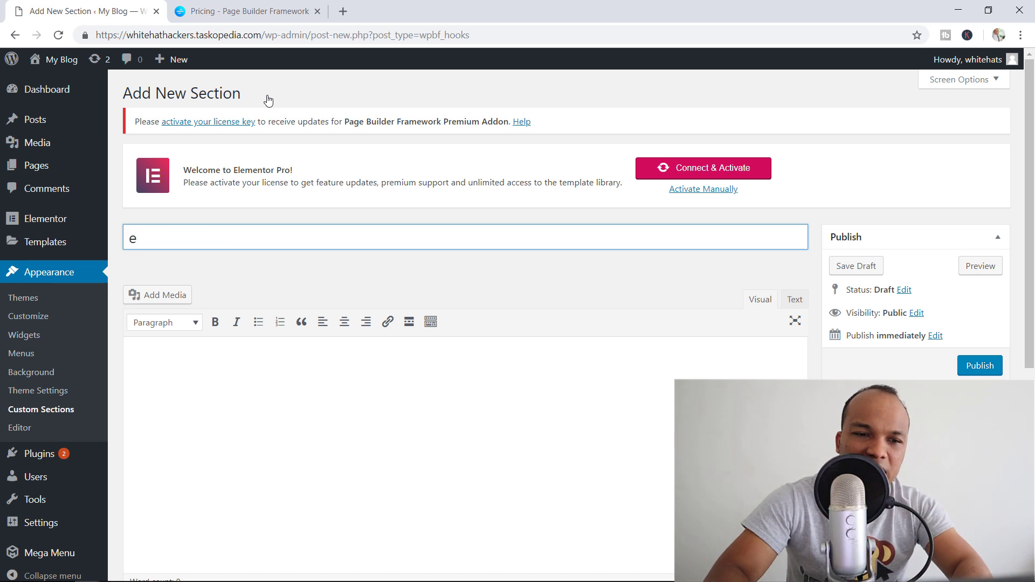
pyautogui.write('est')
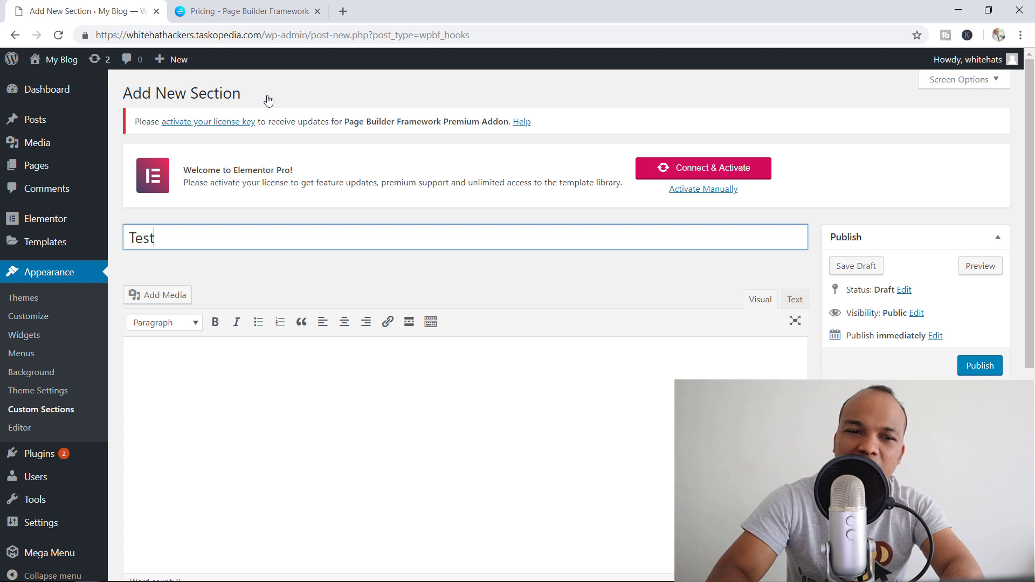
pyautogui.write(' Content')
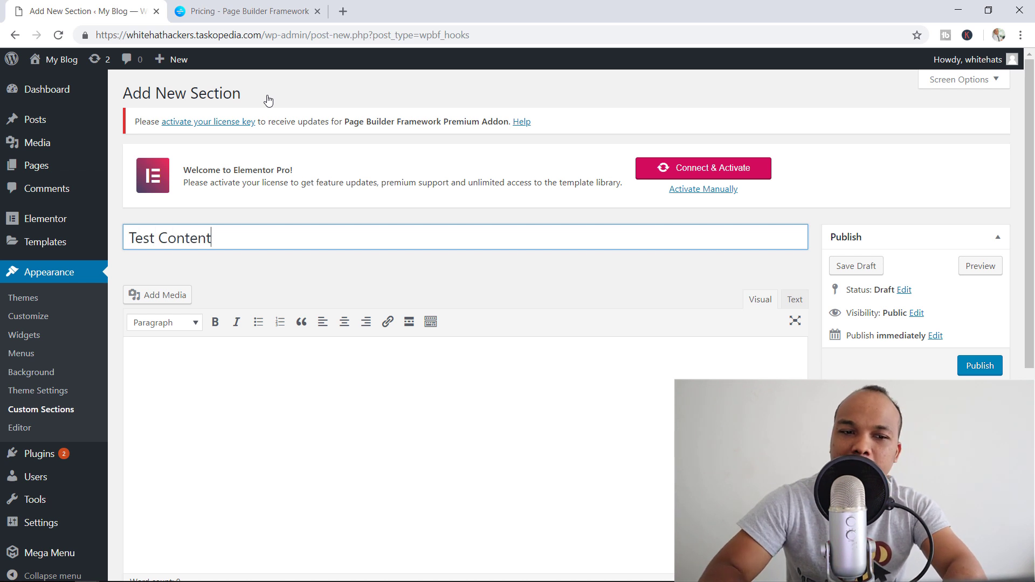
pyautogui.click(286, 371)
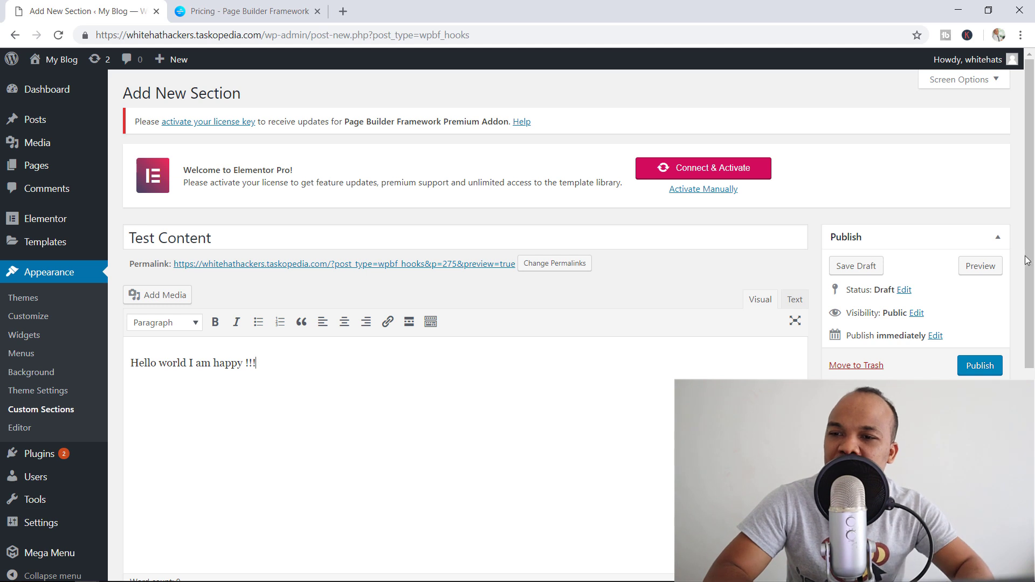
# - Set the new section's location to Hooks
pyautogui.moveTo(1027, 261); pyautogui.dragTo(1017, 426)
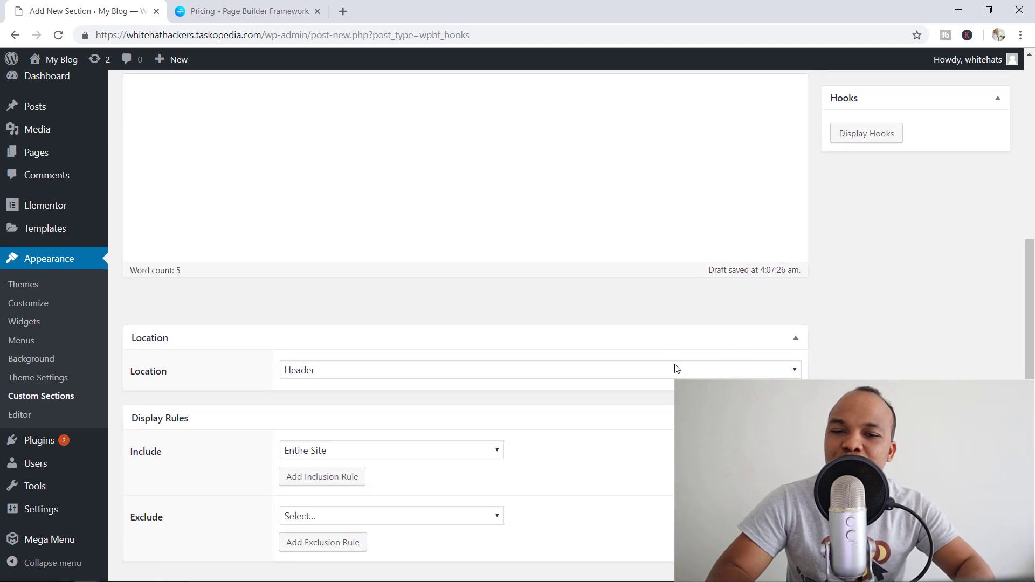
pyautogui.click(620, 377)
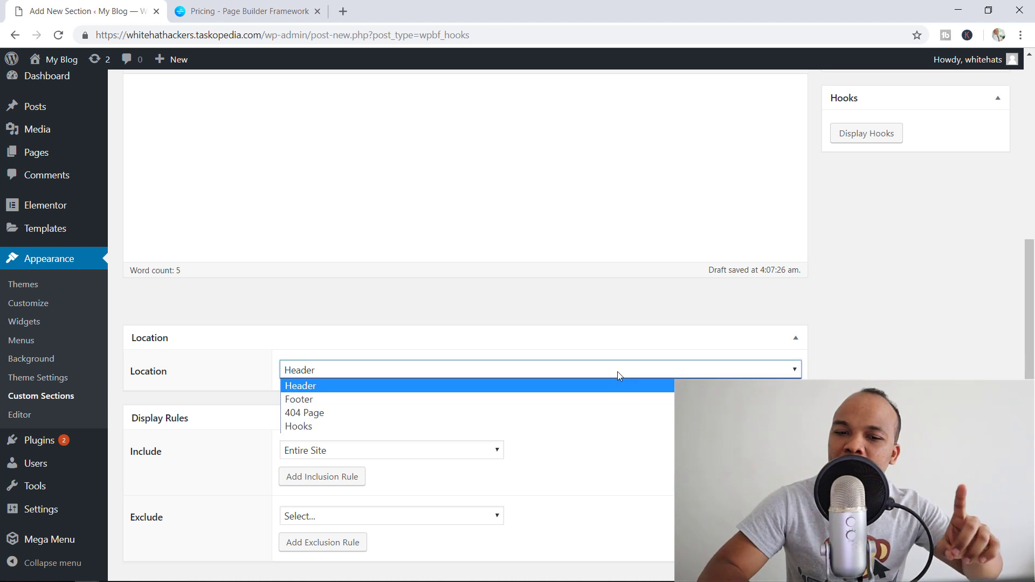
pyautogui.click(519, 426)
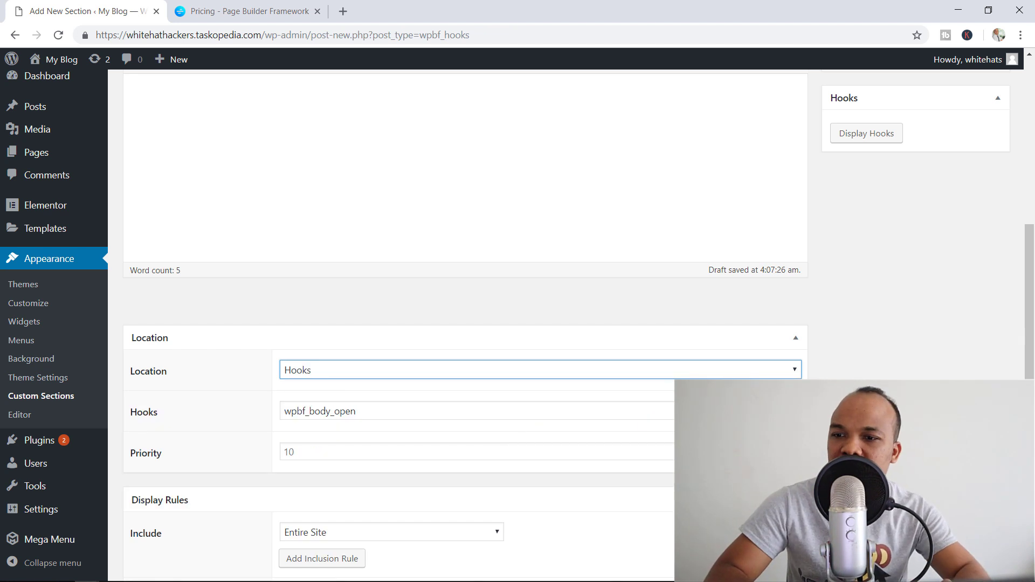
# - Display the theme hooks on the site and examine their positions from the header down to the footer
pyautogui.scroll(4, 856, 354)
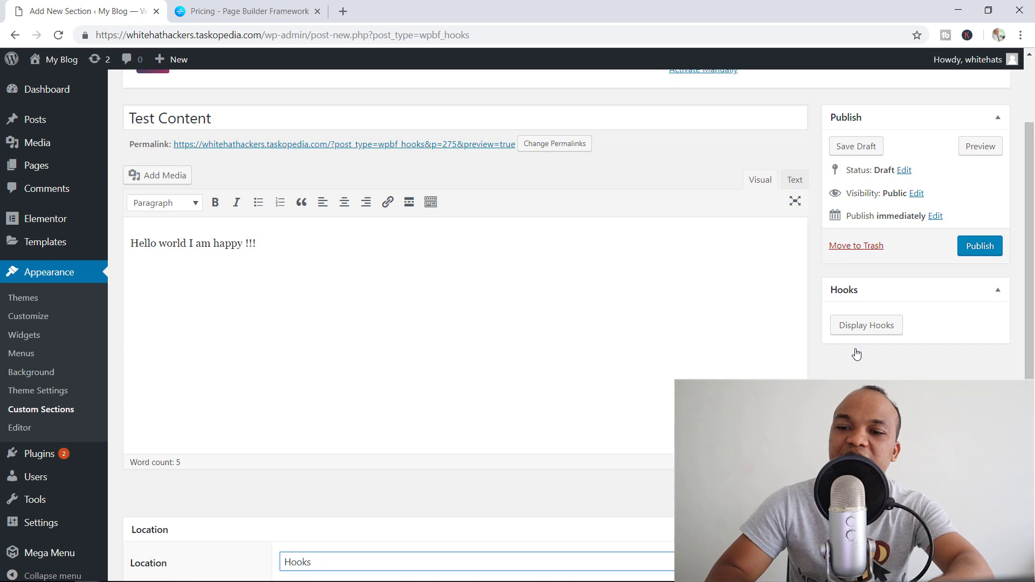
pyautogui.click(885, 333)
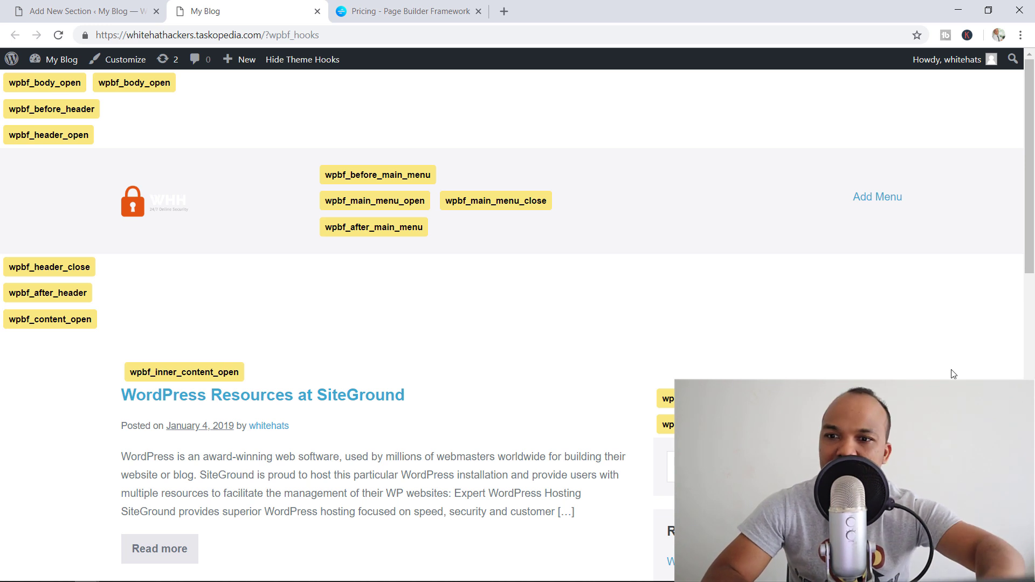
pyautogui.scroll(-2, 1024, 226)
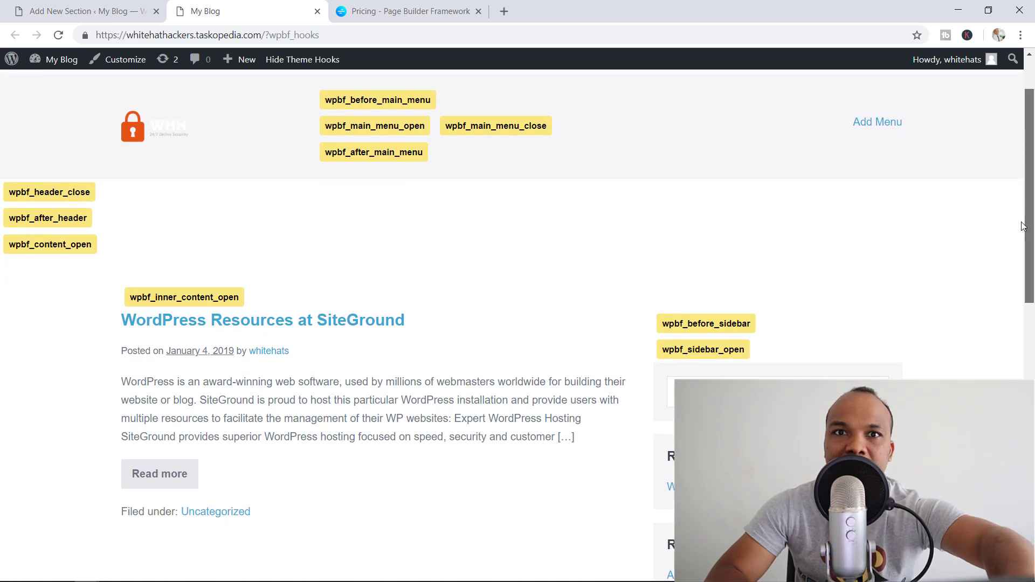
pyautogui.scroll(-3, 1023, 226)
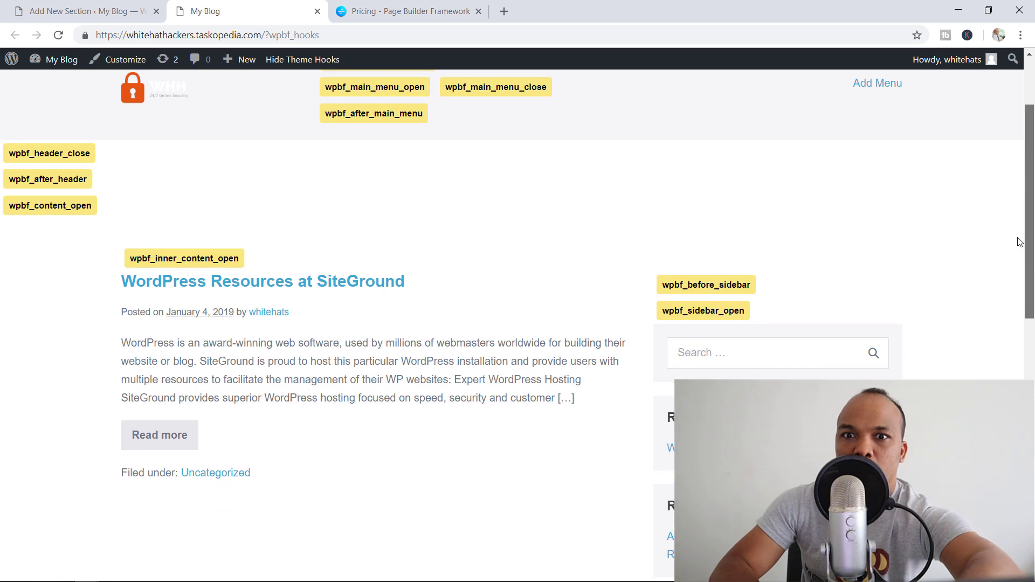
pyautogui.scroll(-6, 1002, 300)
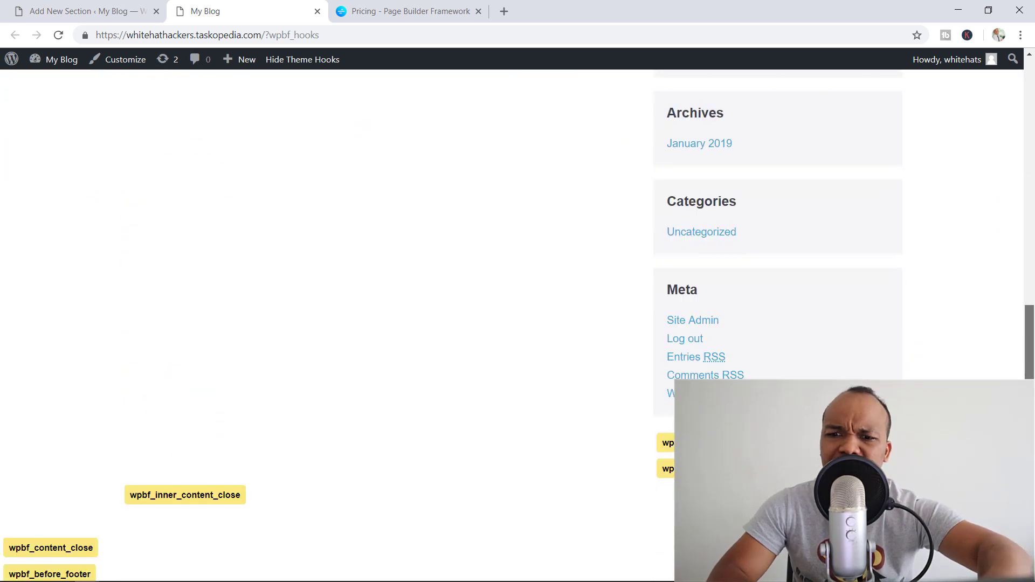
pyautogui.scroll(-1, 517, 328)
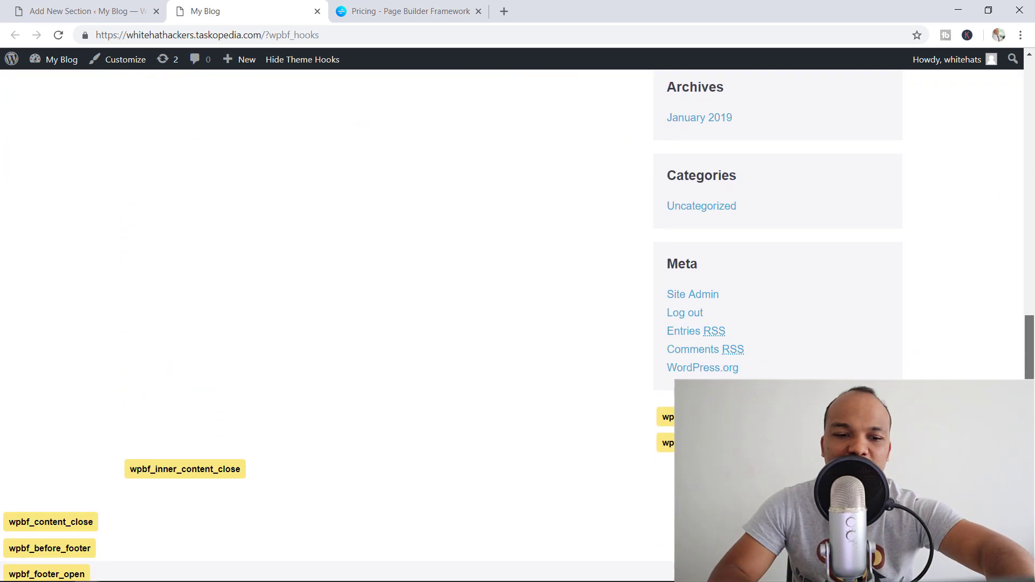
pyautogui.scroll(1, 517, 324)
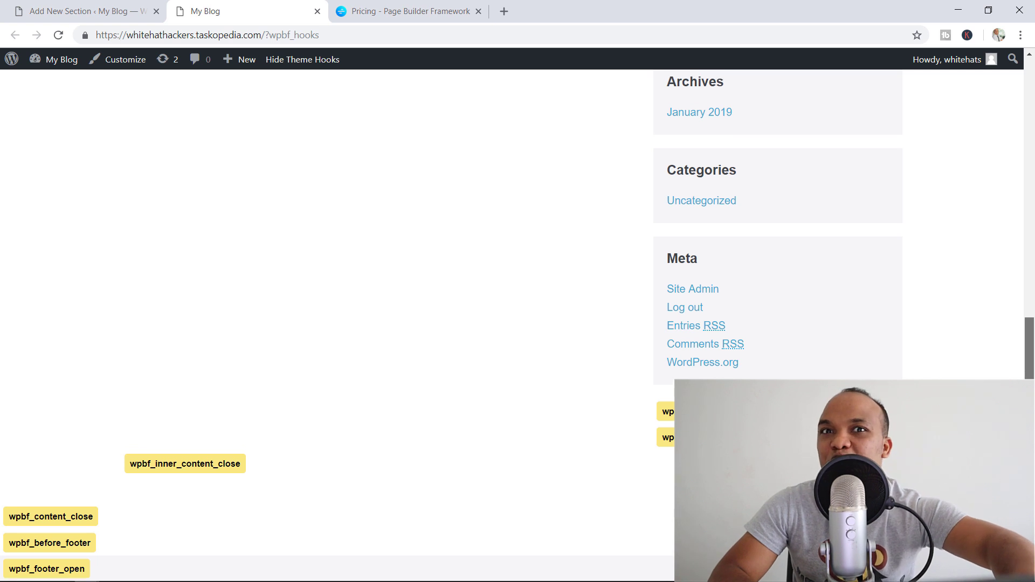
pyautogui.scroll(1, 518, 323)
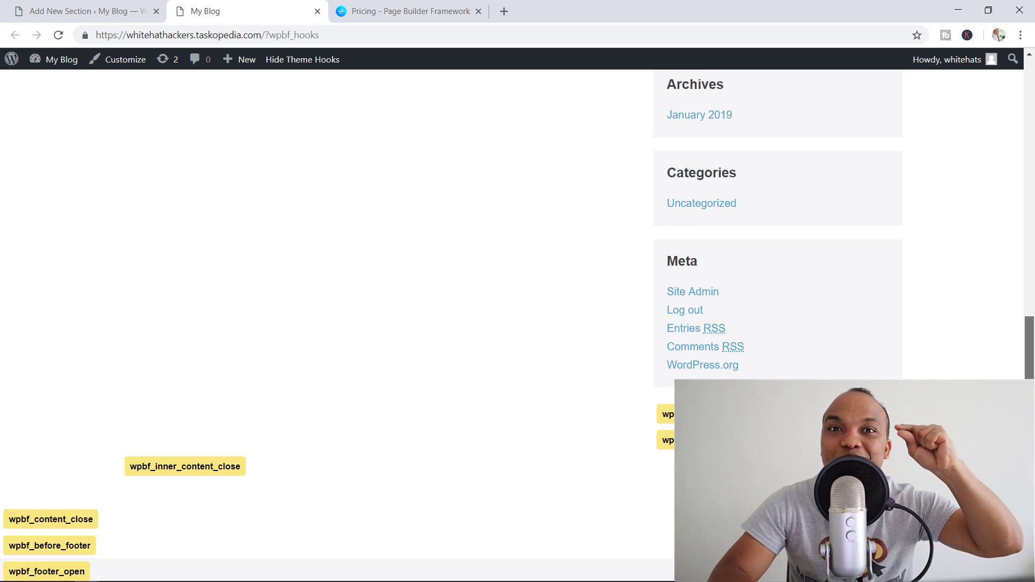
pyautogui.moveTo(1033, 452); pyautogui.dragTo(1032, 180)
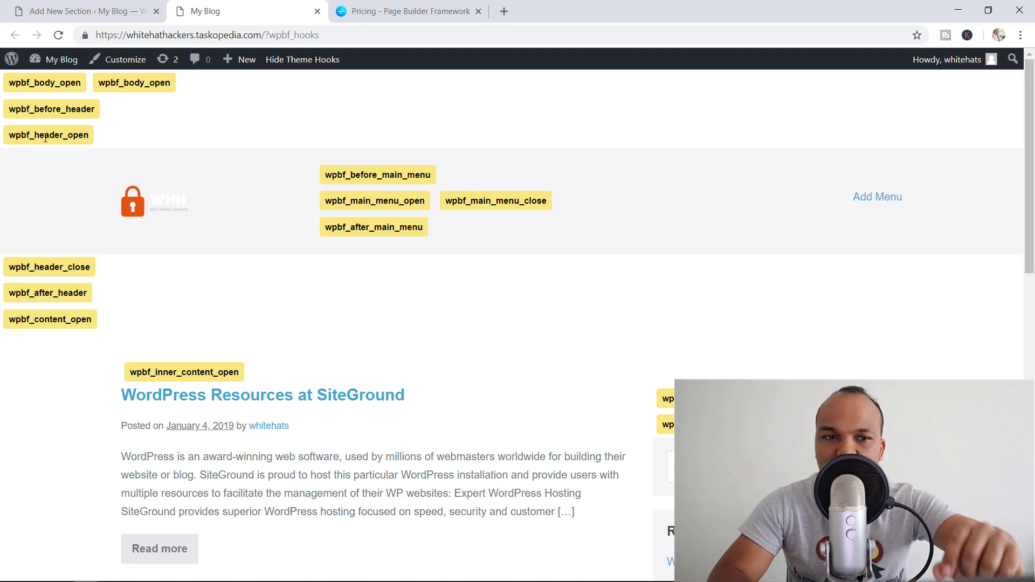
# - Back in the section editor, assign the Test Content section to the wpbf_before_header hook and publish it
pyautogui.click(87, 12)
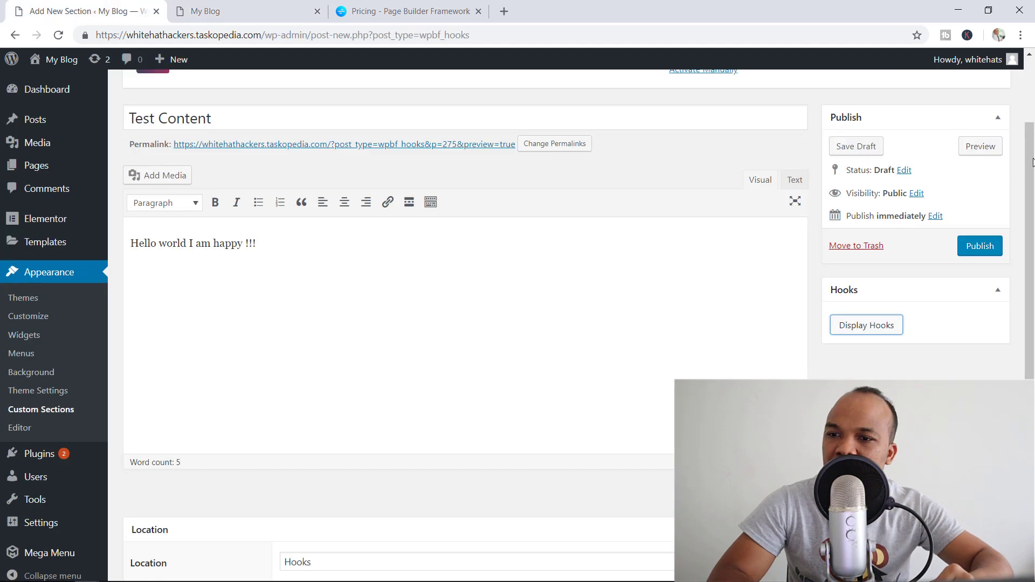
pyautogui.moveTo(1032, 161); pyautogui.dragTo(986, 322)
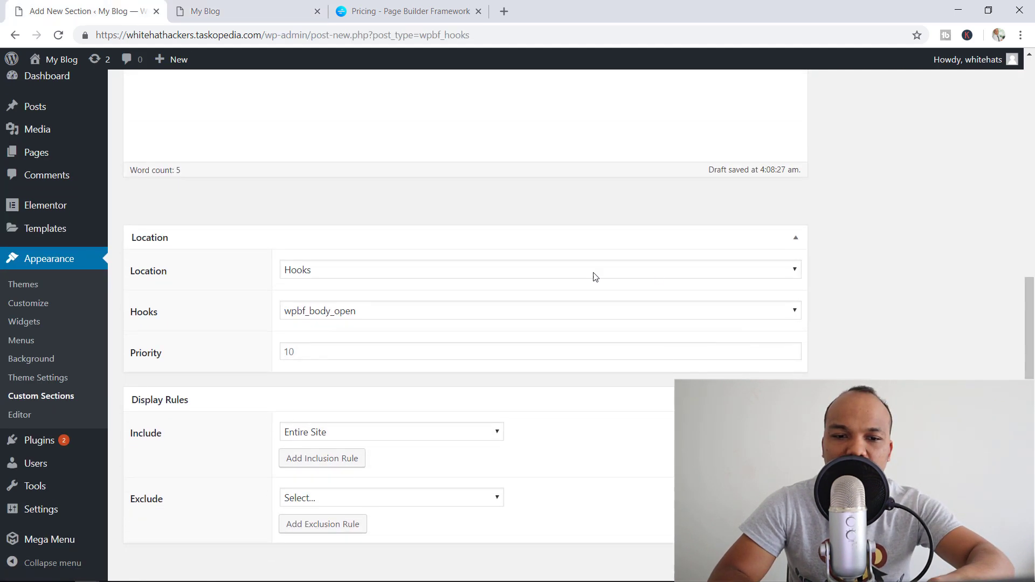
pyautogui.click(476, 313)
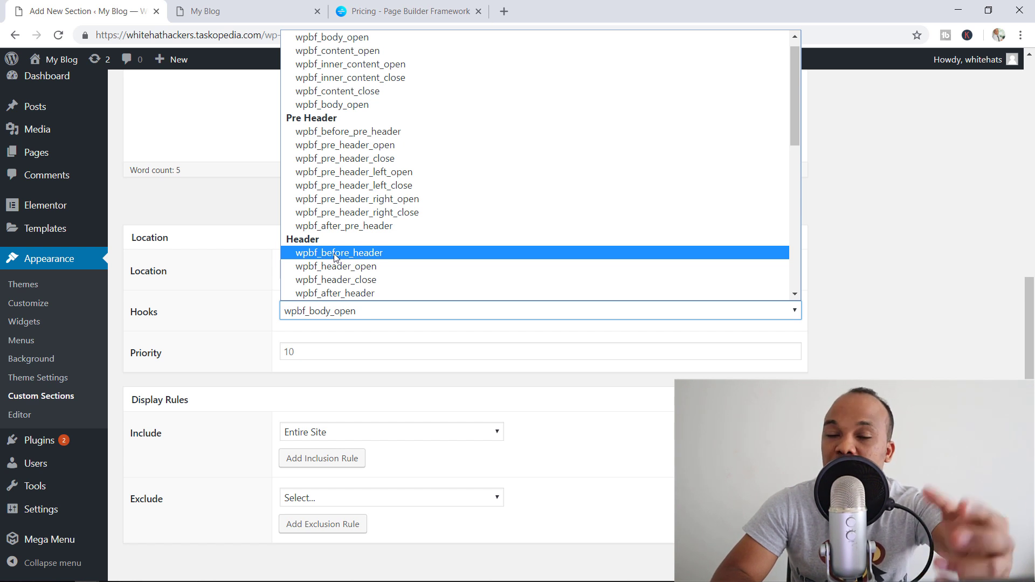
pyautogui.click(334, 255)
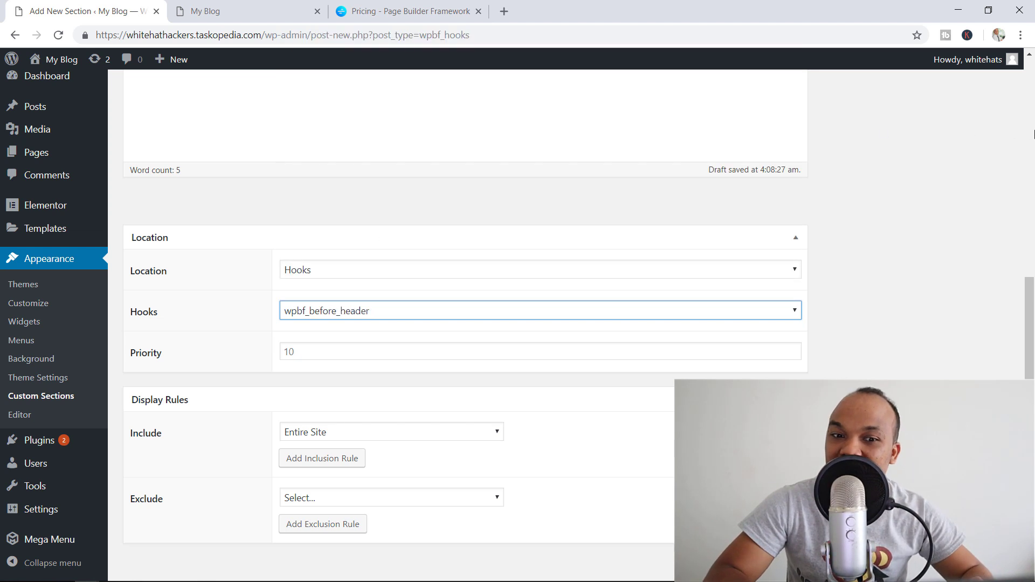
pyautogui.scroll(8, 1033, 134)
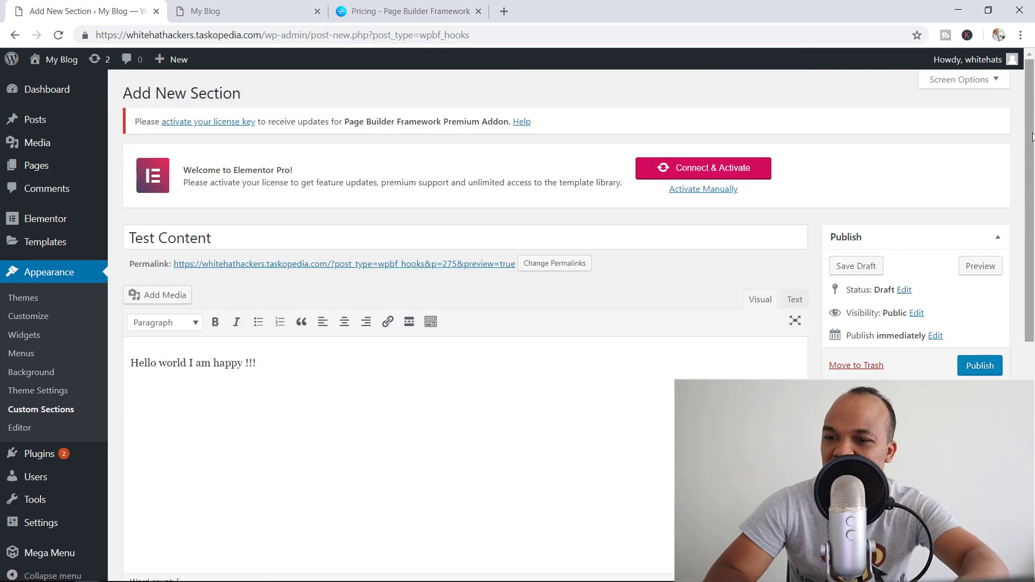
pyautogui.click(980, 367)
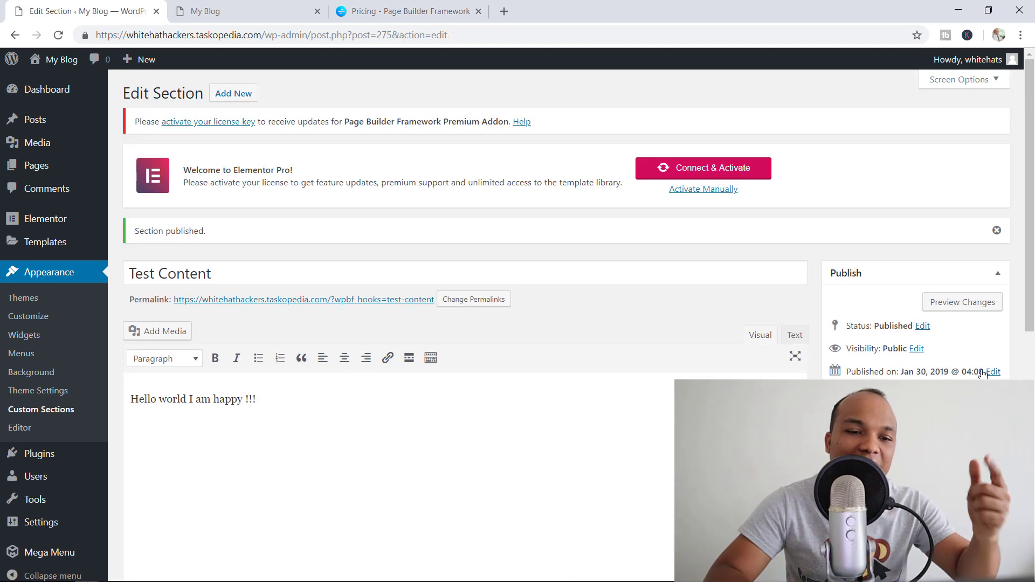
# - Reload the blog's front page to check the custom section at the wpbf_before_header position, and hide the theme hooks
pyautogui.click(250, 6)
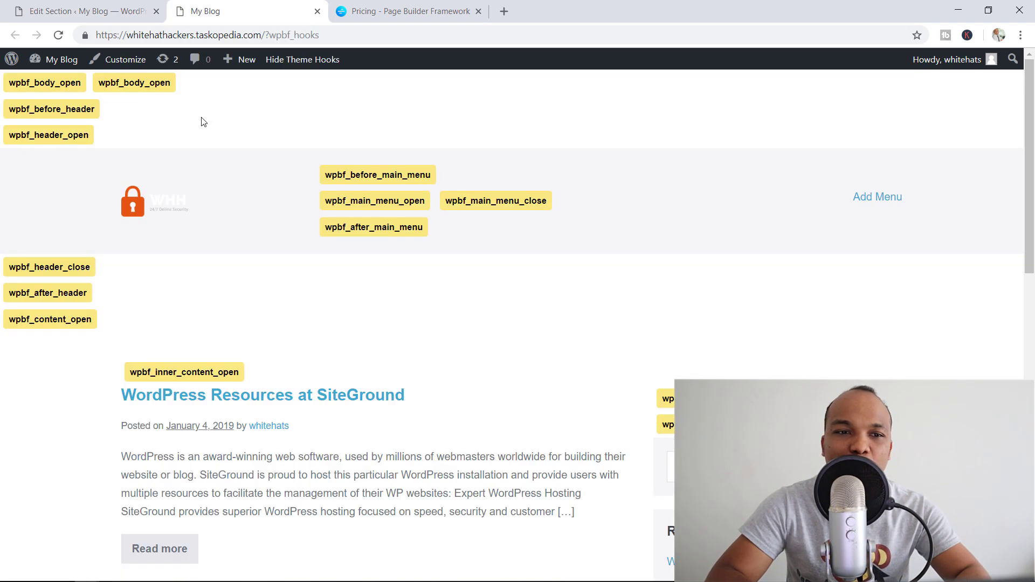
pyautogui.press('F5')
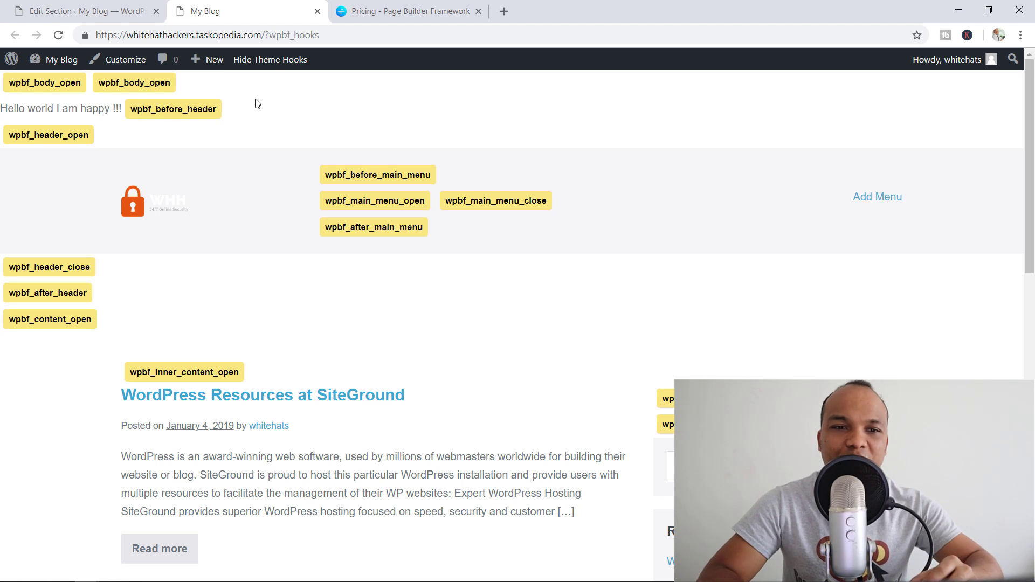
pyautogui.click(281, 64)
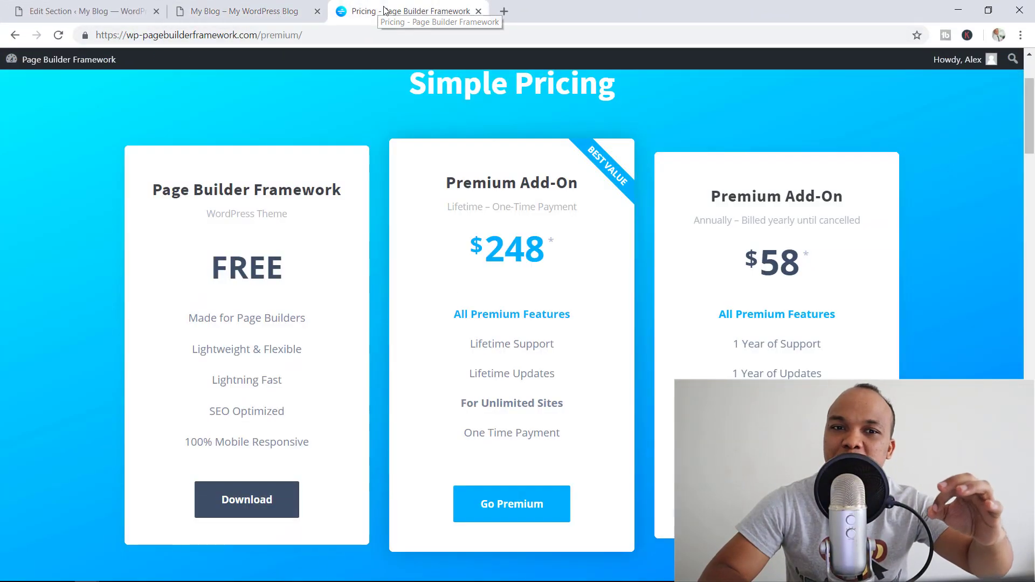
# - Back in the section editor, examine the Include and Exclude display rule options for the Test Content section without changing them
pyautogui.click(384, 11)
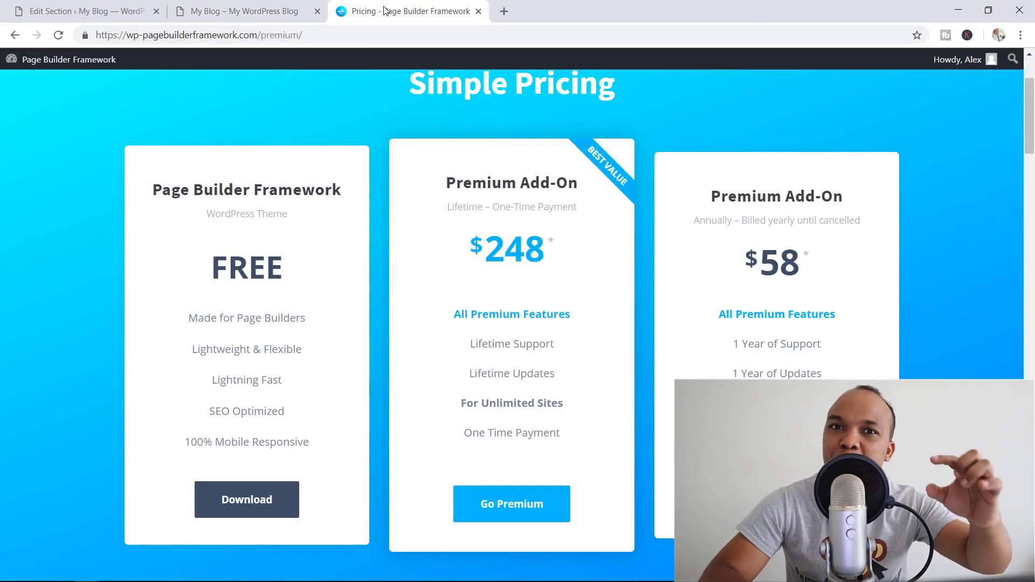
pyautogui.click(95, 7)
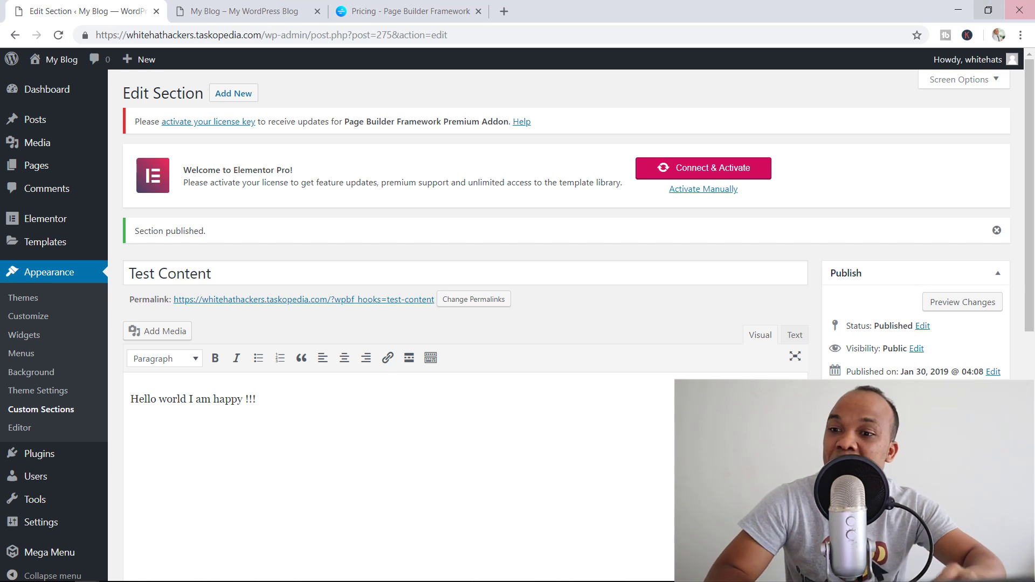
pyautogui.moveTo(1024, 128); pyautogui.dragTo(529, 402)
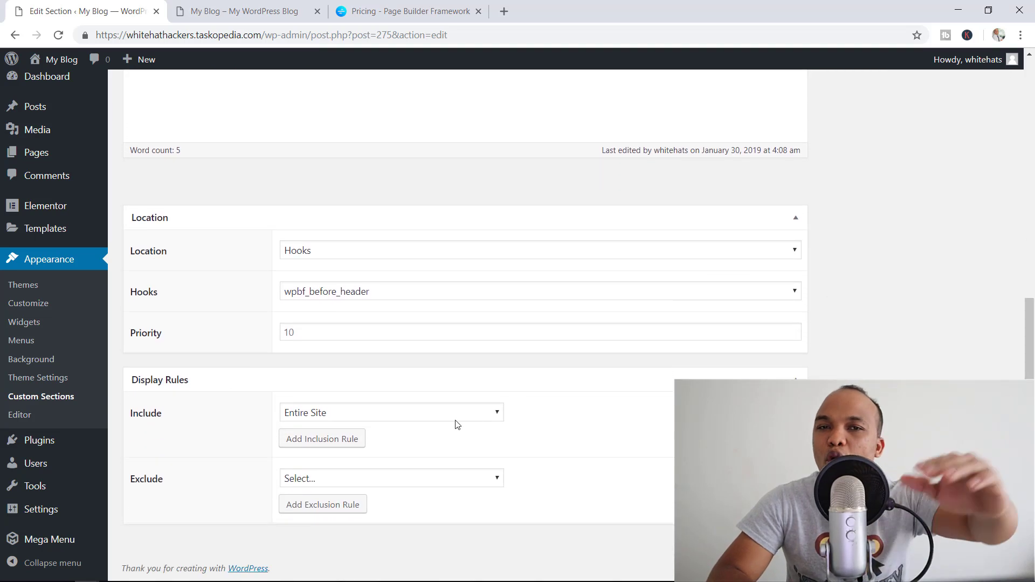
pyautogui.click(472, 418)
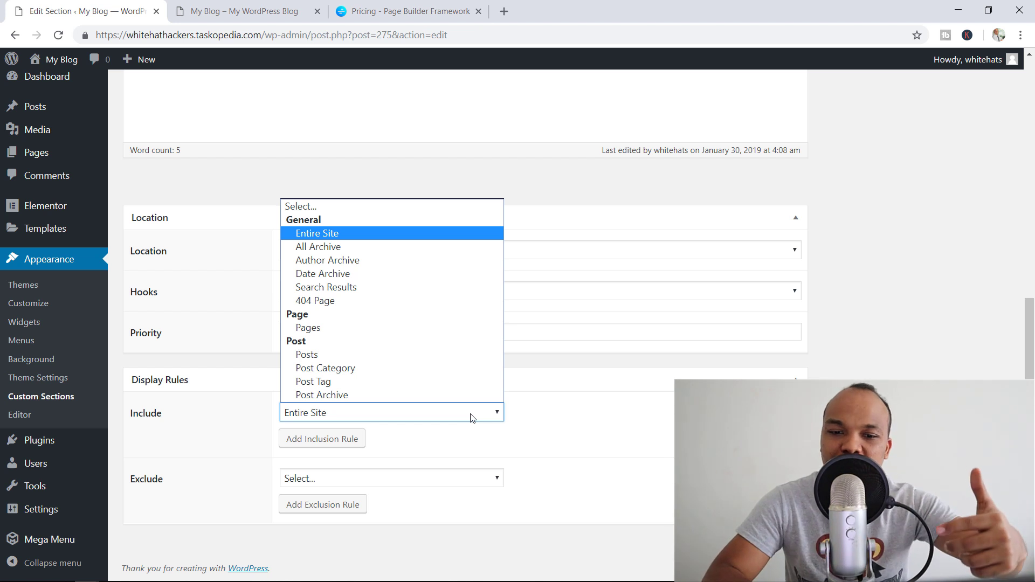
pyautogui.click(480, 483)
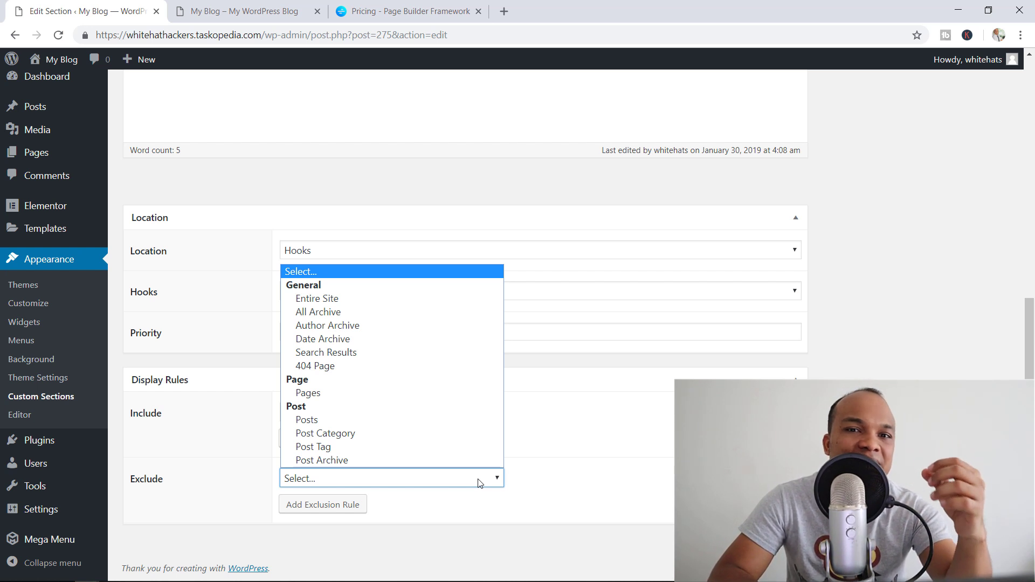
pyautogui.click(906, 256)
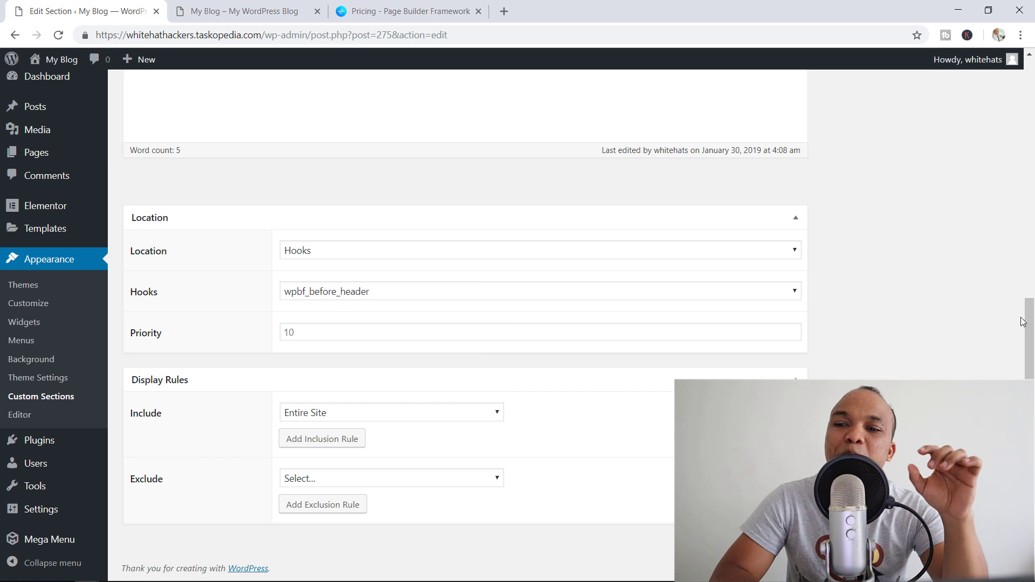
pyautogui.moveTo(1022, 321); pyautogui.dragTo(1033, 217)
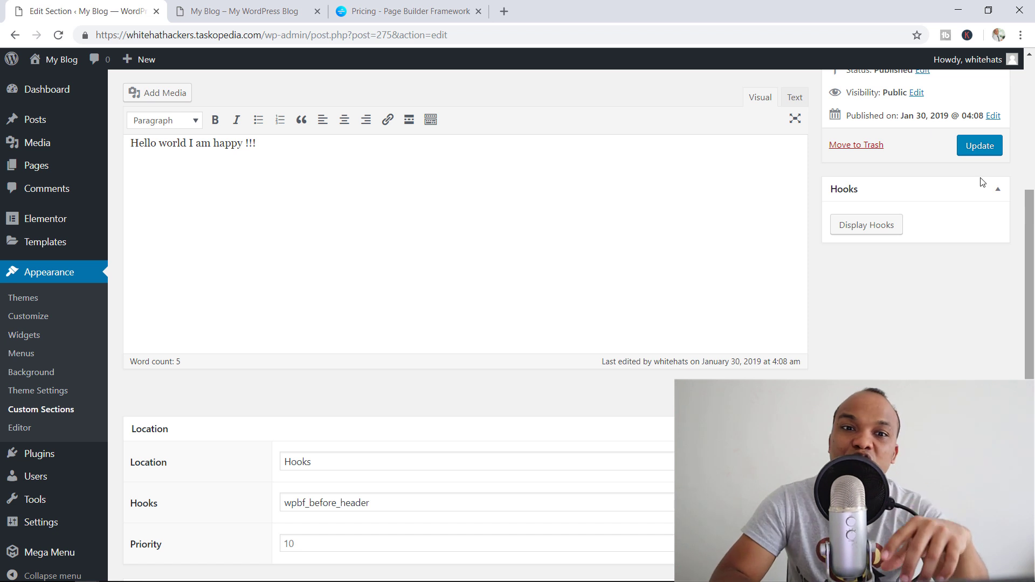
# - Switch to the Page Builder Framework pricing page and review the free theme and Premium Add-On plans
pyautogui.click(406, 7)
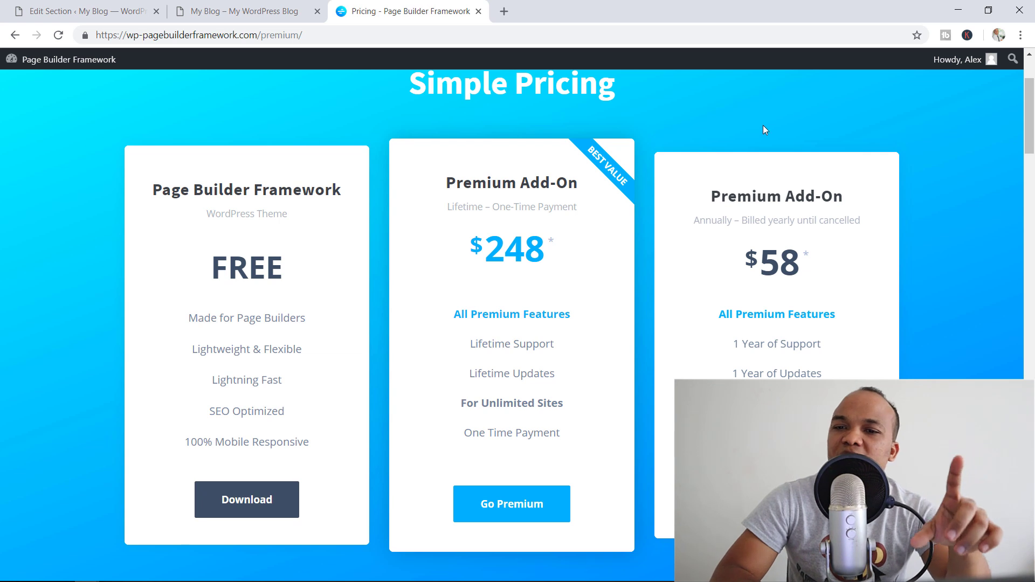
pyautogui.moveTo(1033, 102); pyautogui.dragTo(1033, 89)
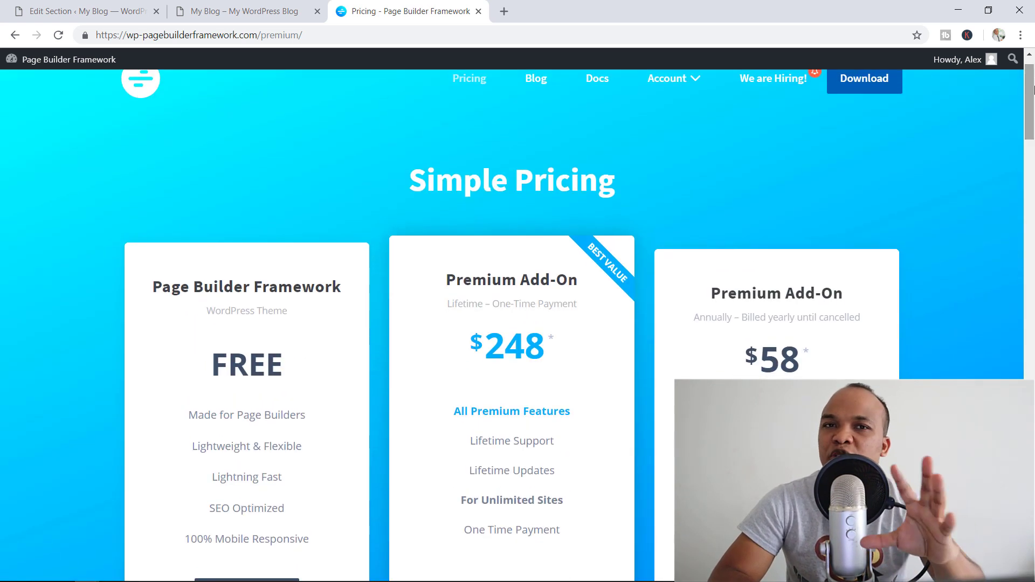